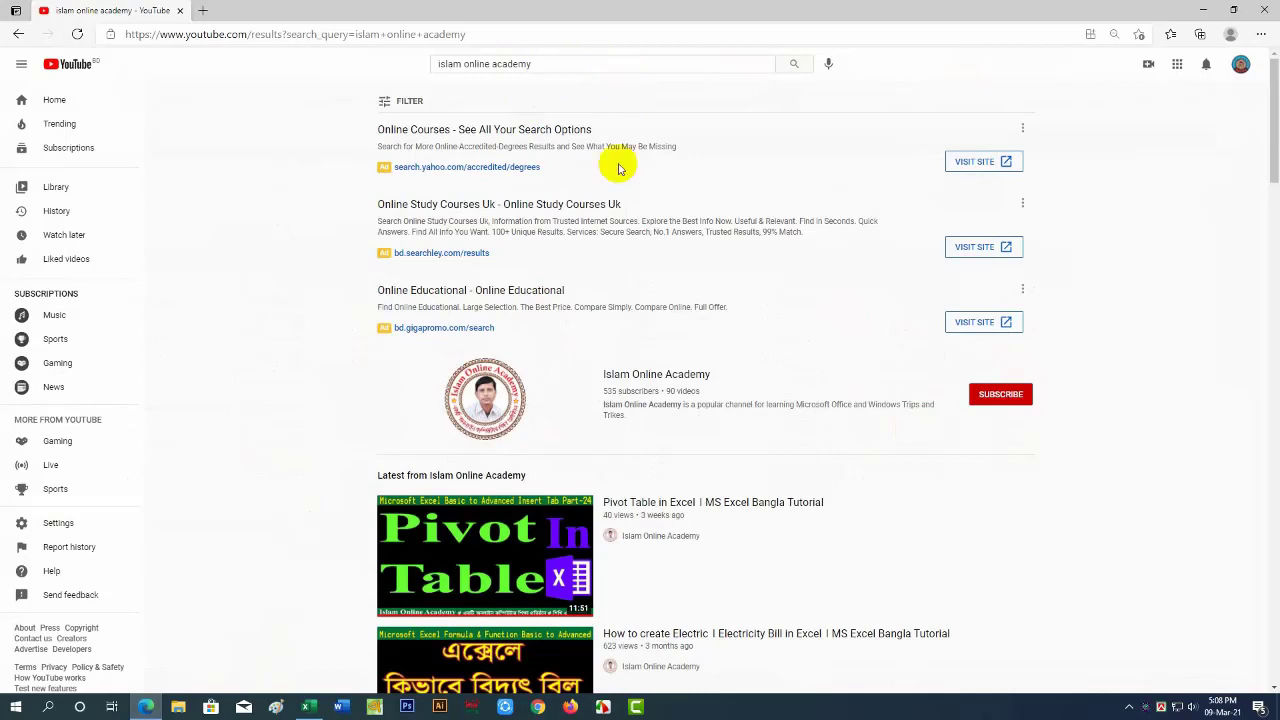
Open the Islam Online Academy channel and look through its uploaded videos and created playlists.
click(458, 398)
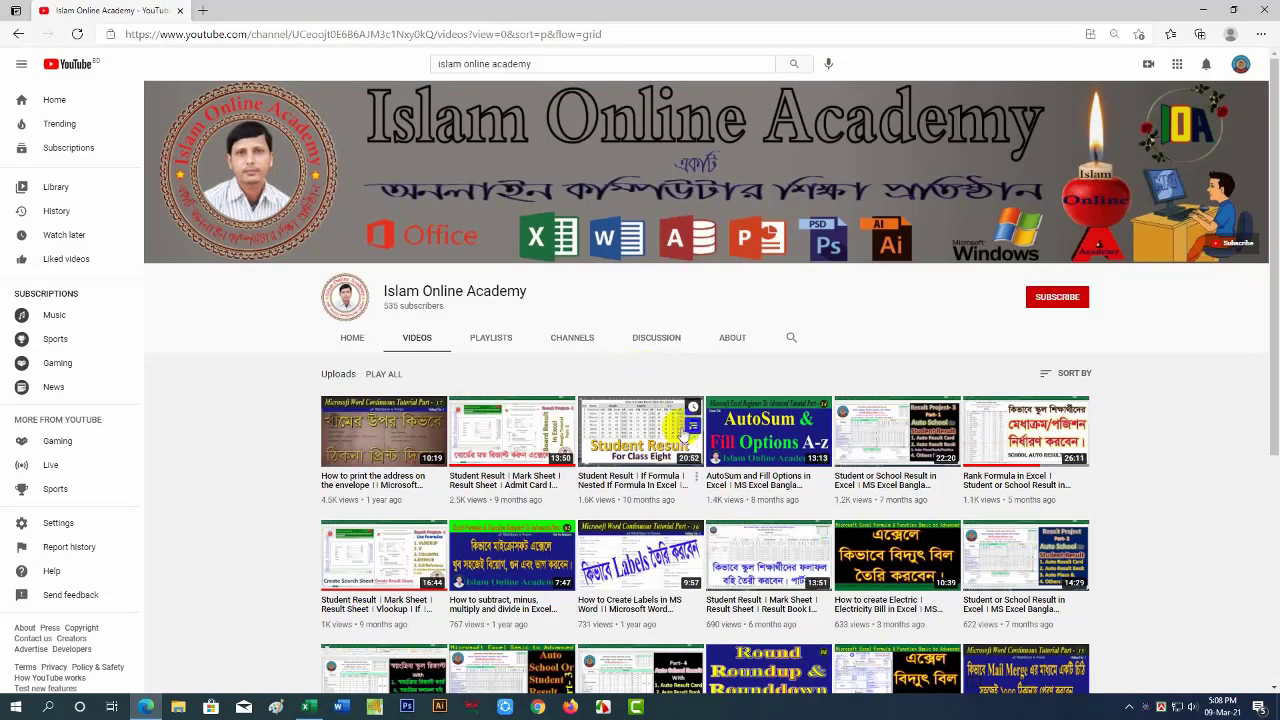
scroll(694, 465, down, 6)
scroll(694, 465, down, 10)
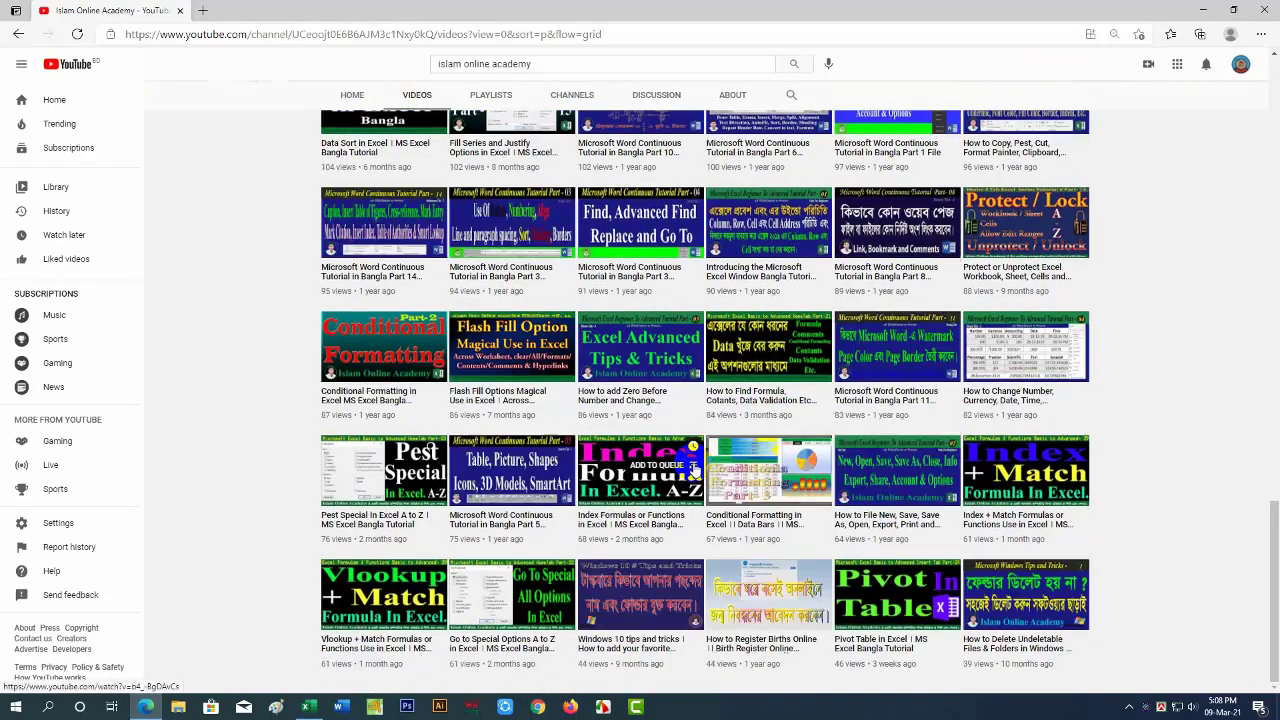
scroll(694, 470, up, 15)
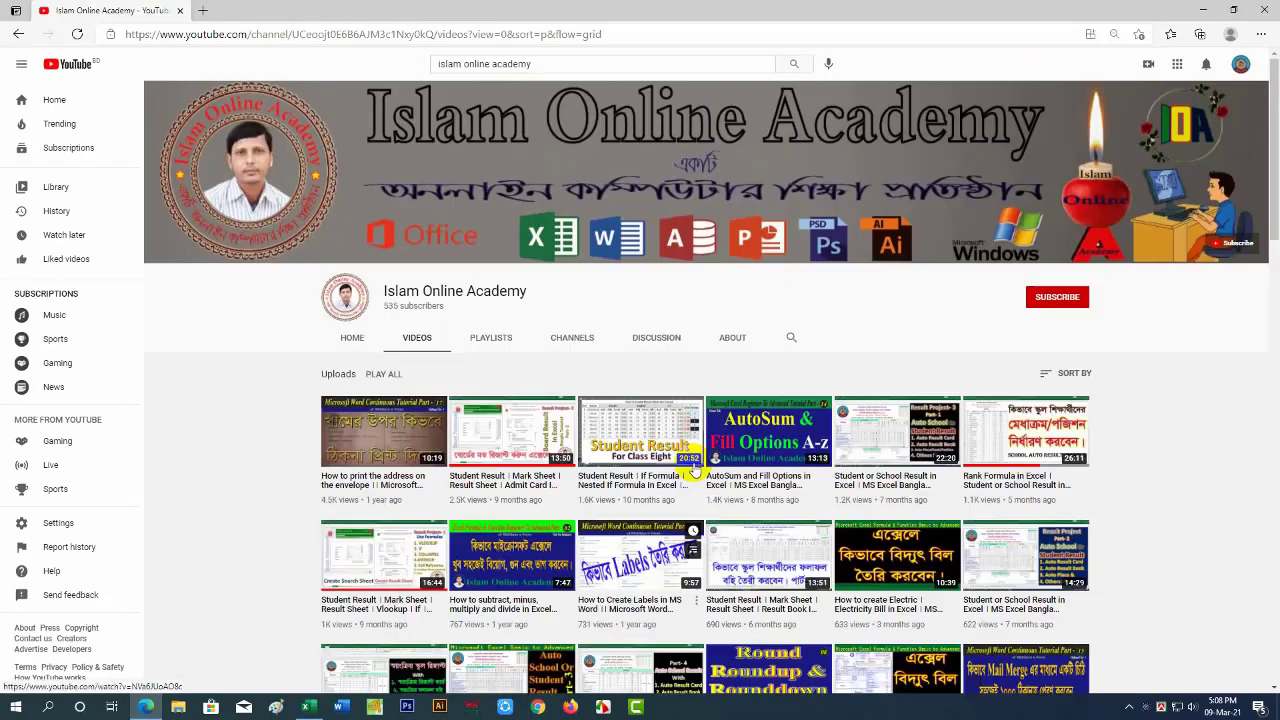
click(492, 343)
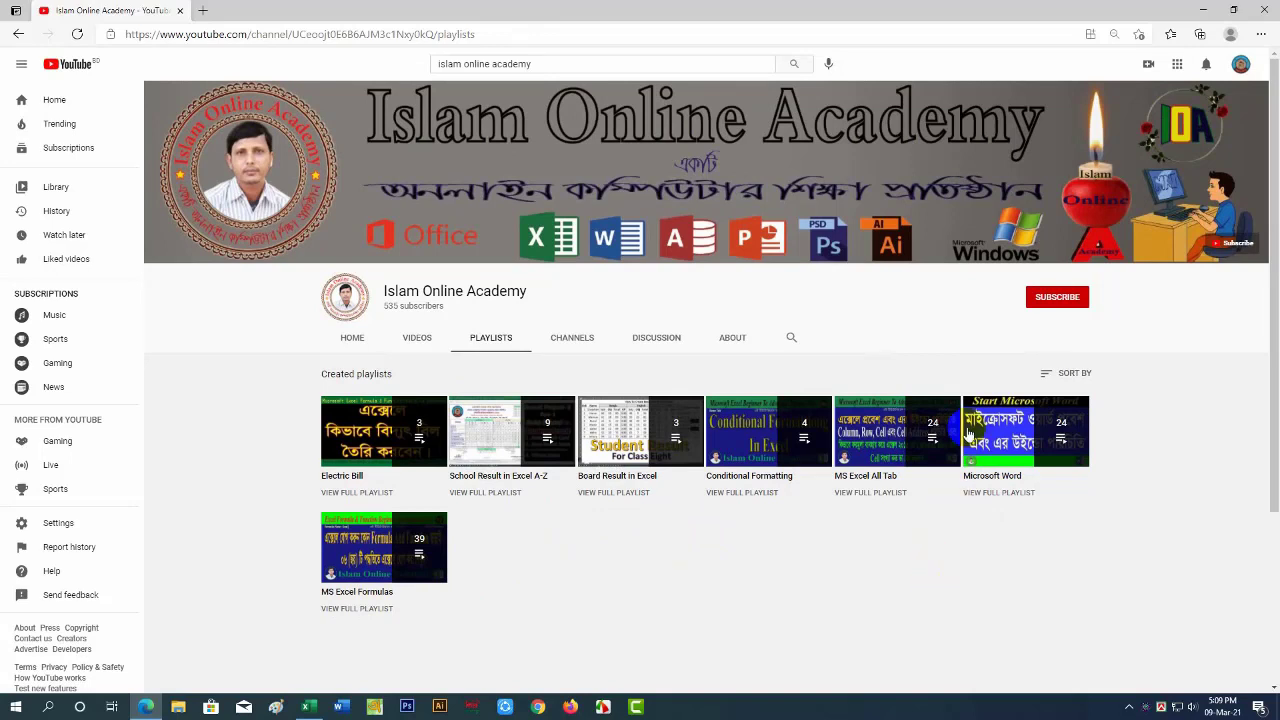
Subscribe to the Islam Online Academy channel and set its notifications to All.
click(1050, 297)
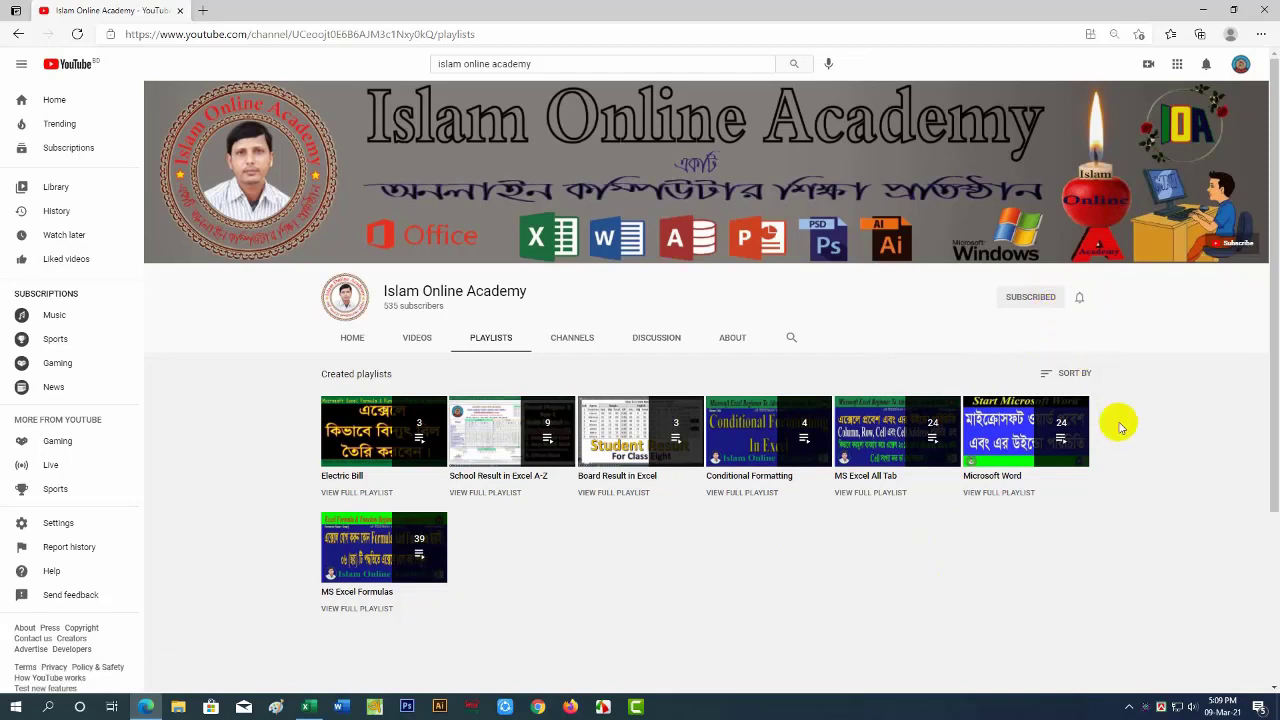
click(1082, 300)
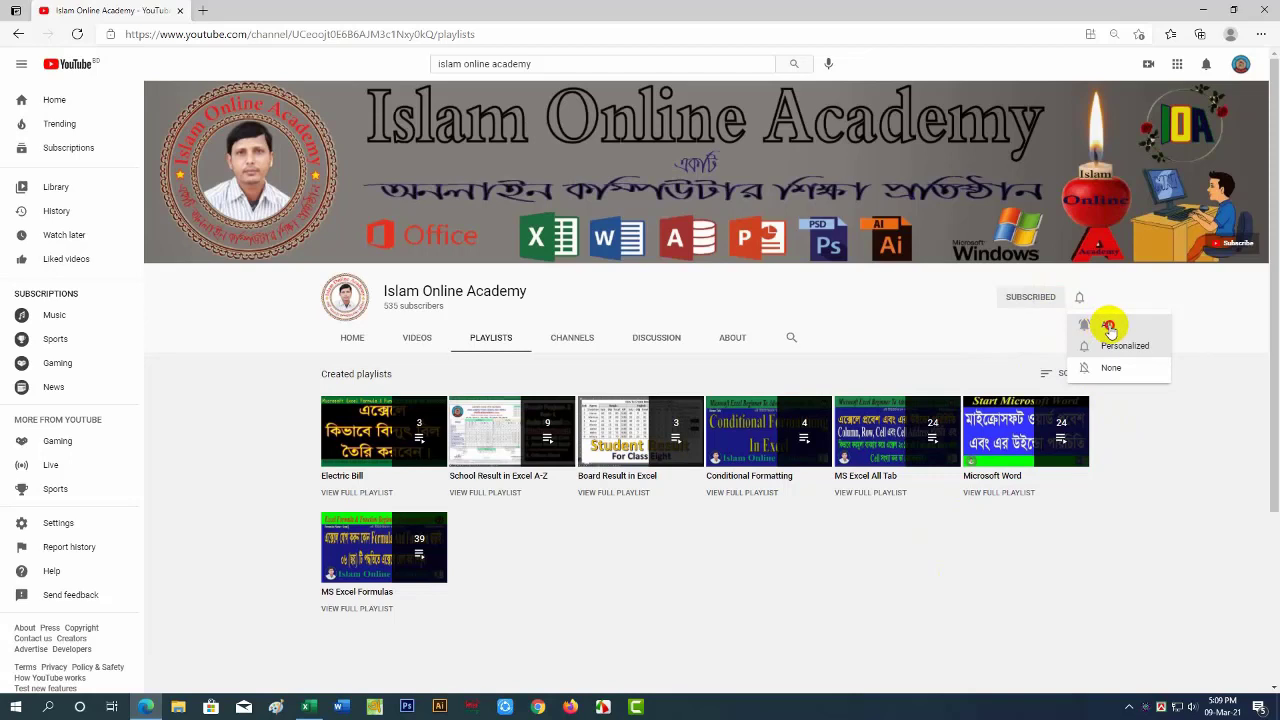
click(1108, 328)
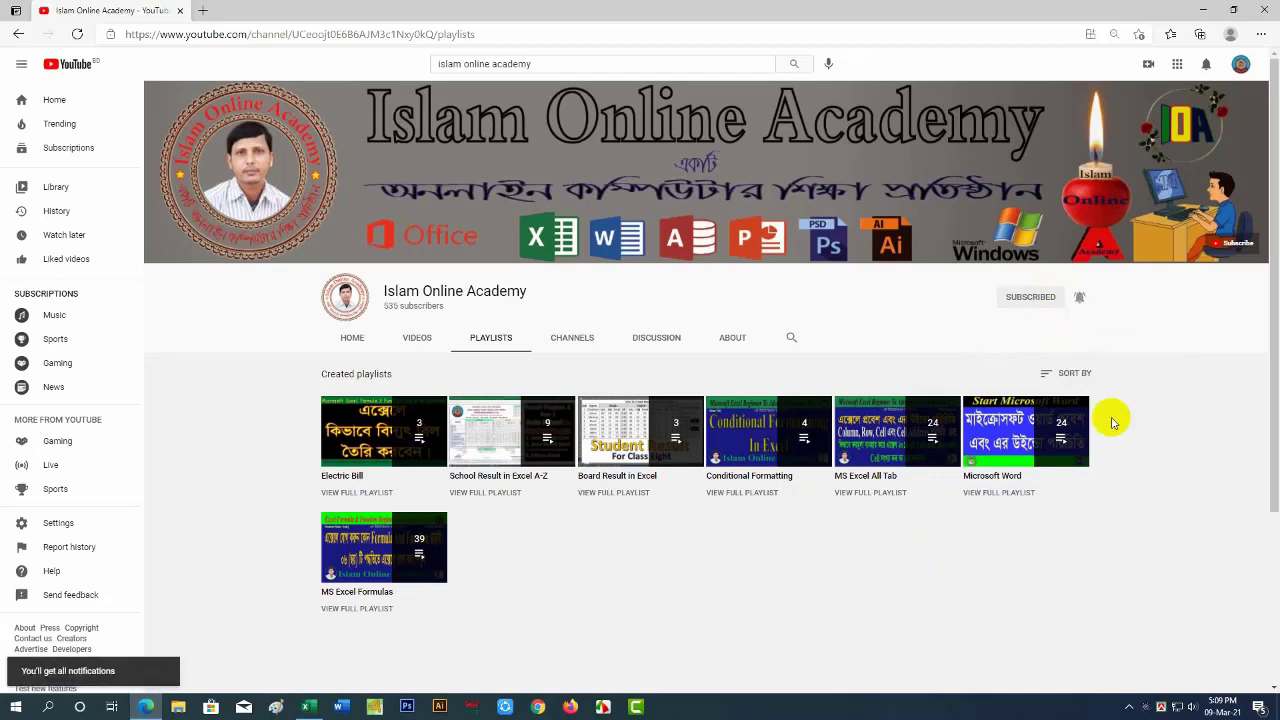
Switch to the Double Vlookup workbook in Excel and make the Pay_Bill sheet active.
key(alt+Tab)
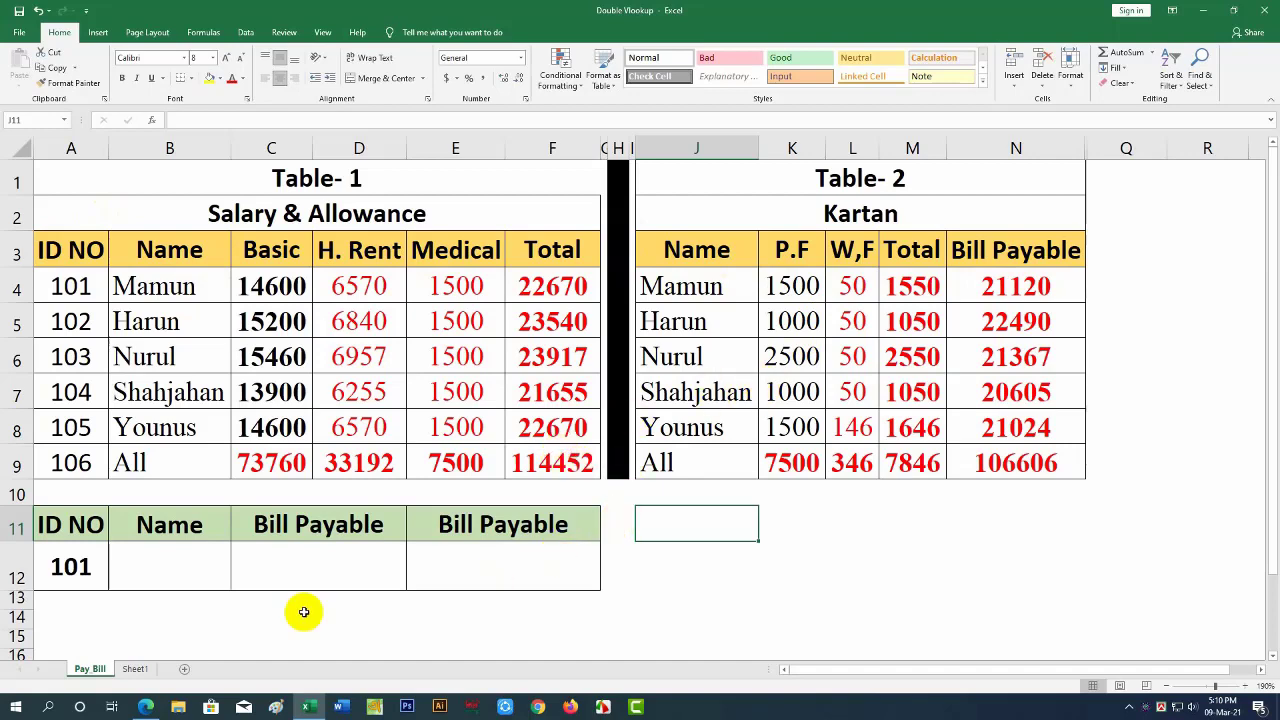
click(136, 670)
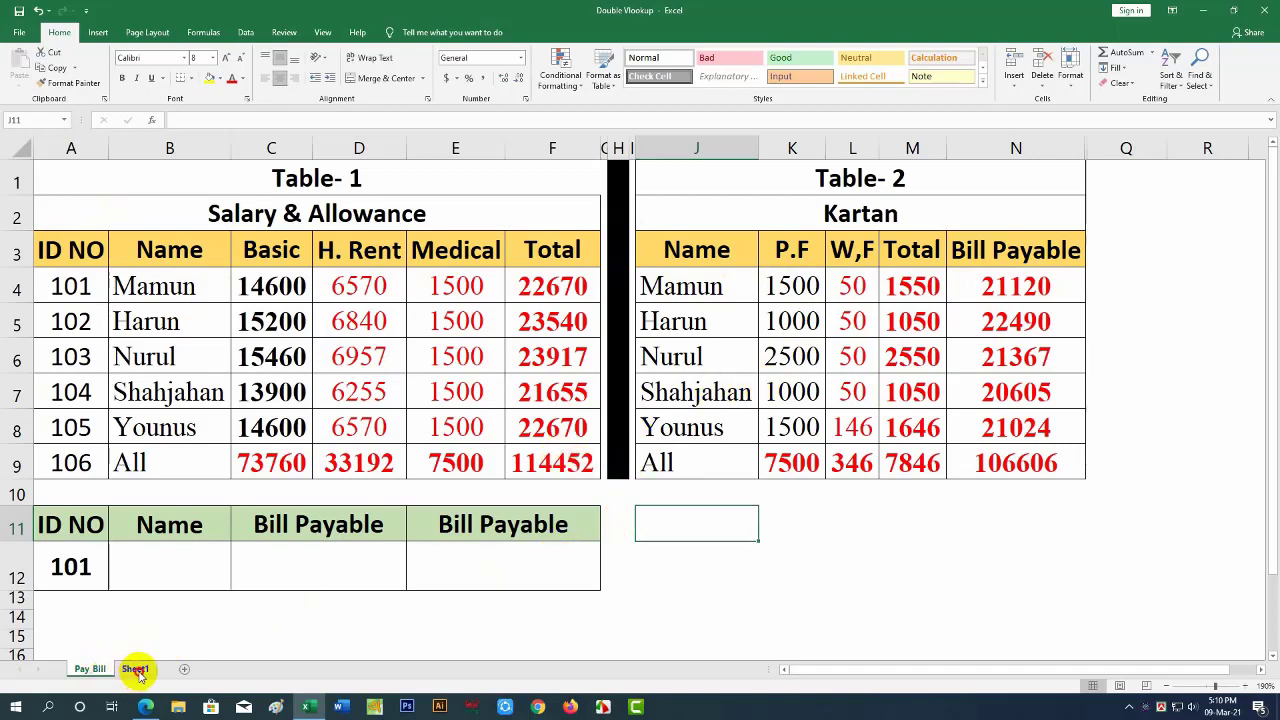
click(88, 667)
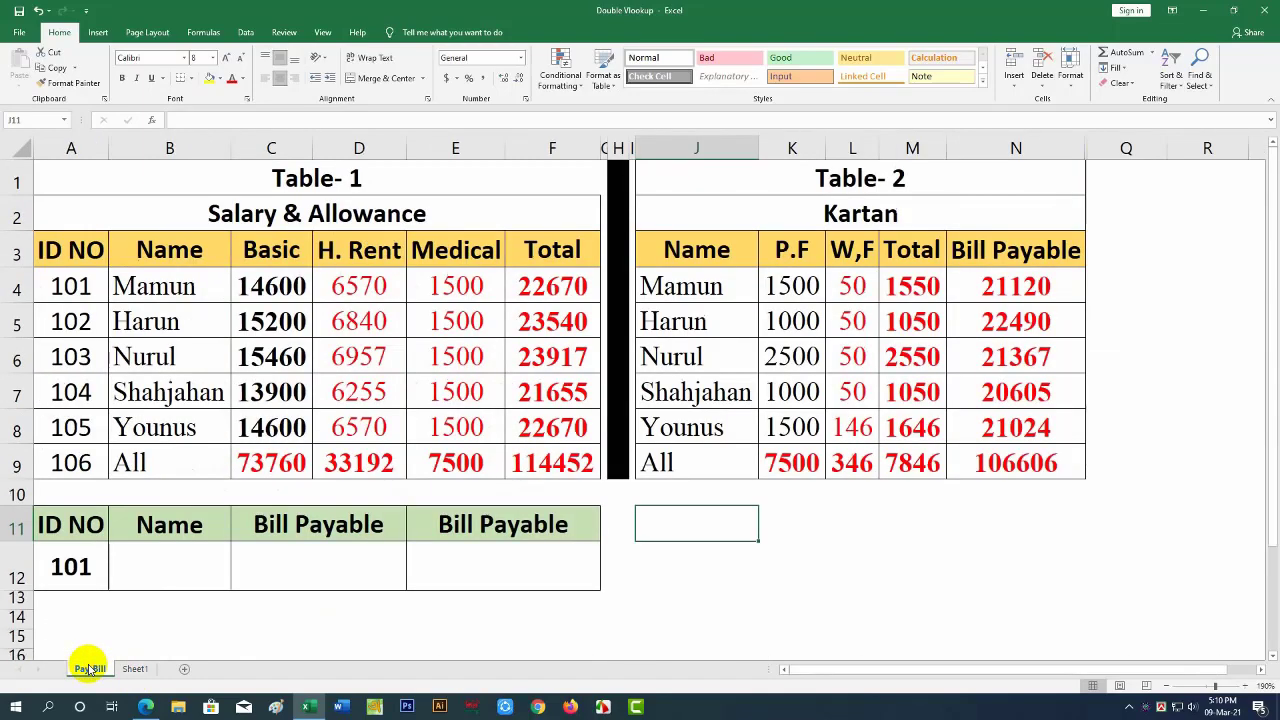
Enter the formula =VLOOKUP(A12,A3:F9,2,FALSE) in cell B12 to look up the name for the chosen ID.
click(183, 568)
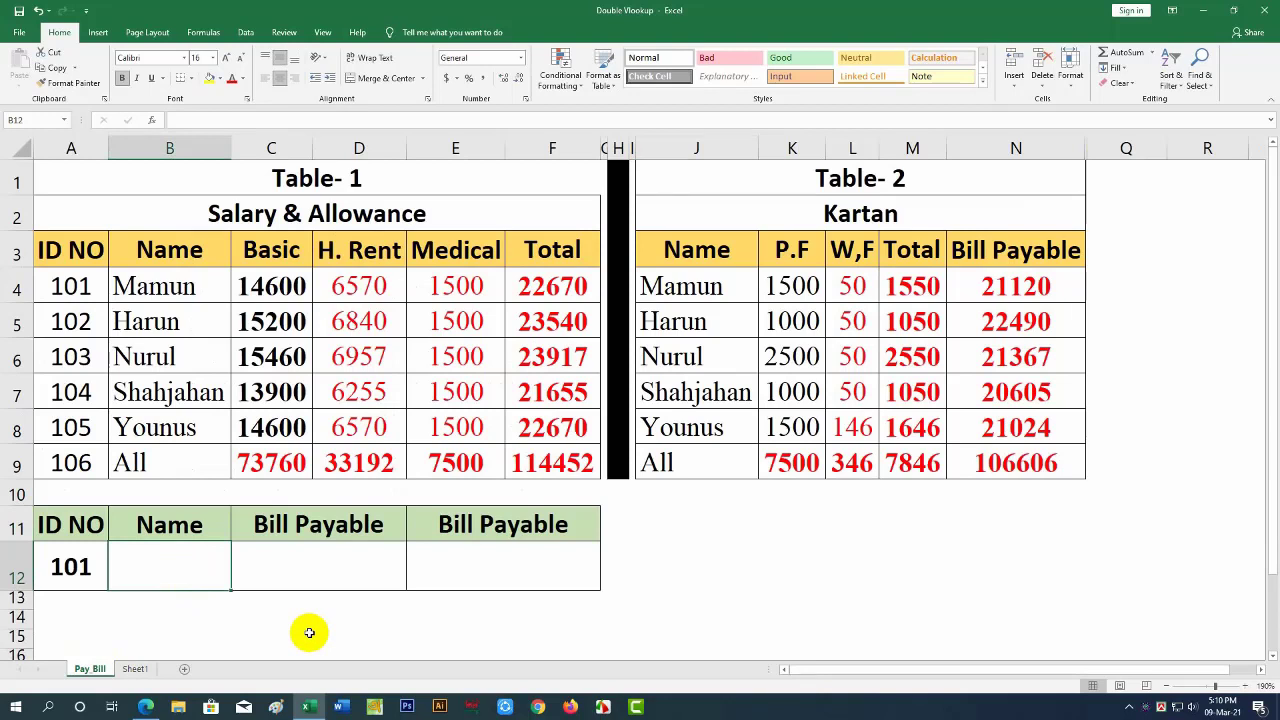
text(=)
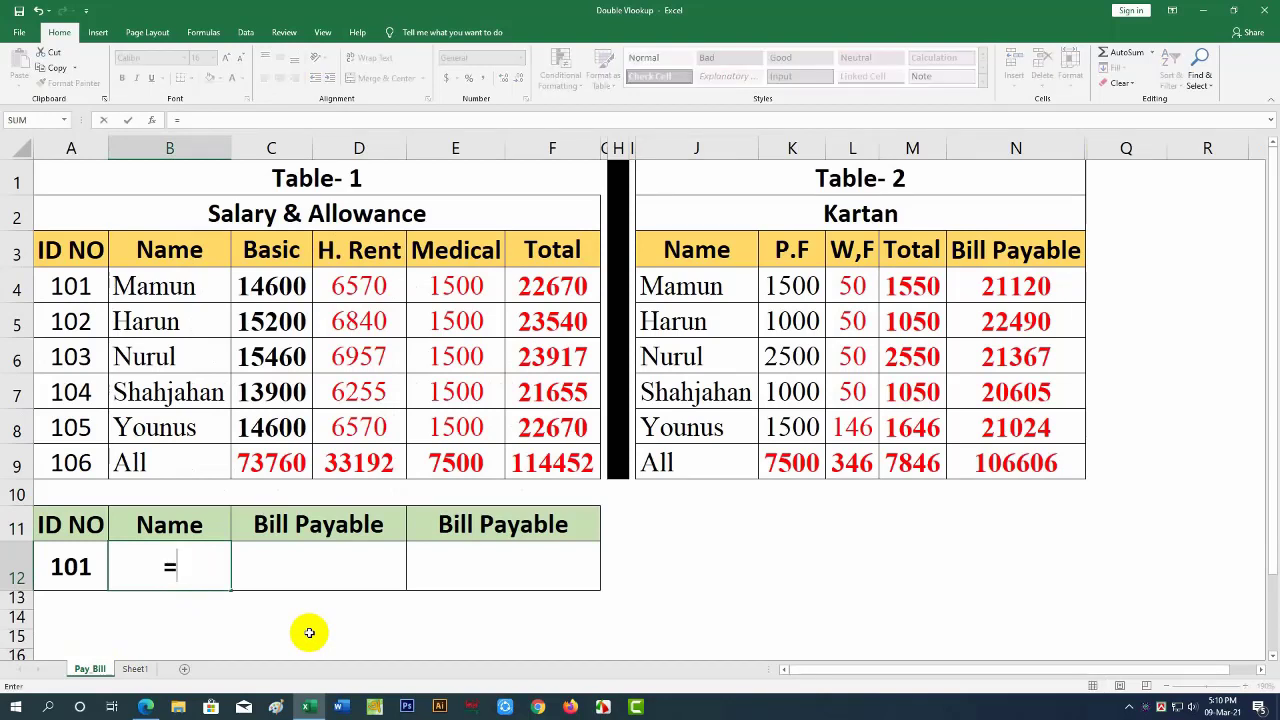
text(vl)
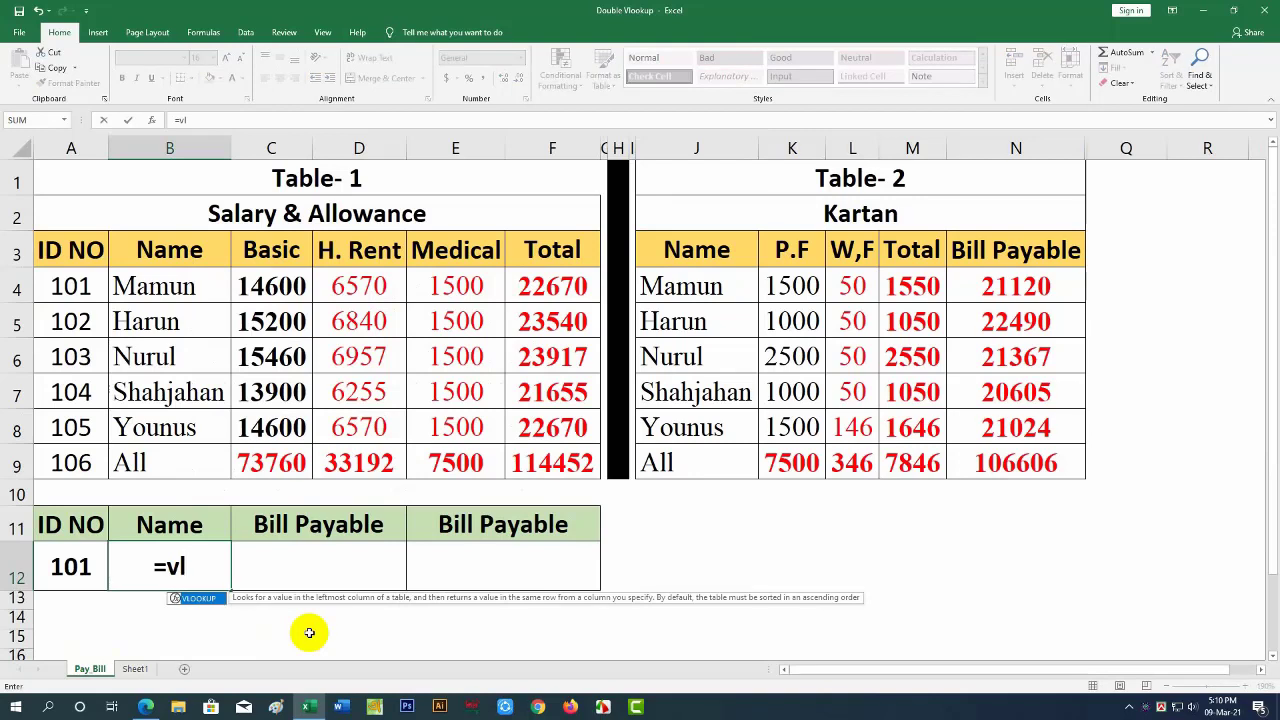
key(Tab)
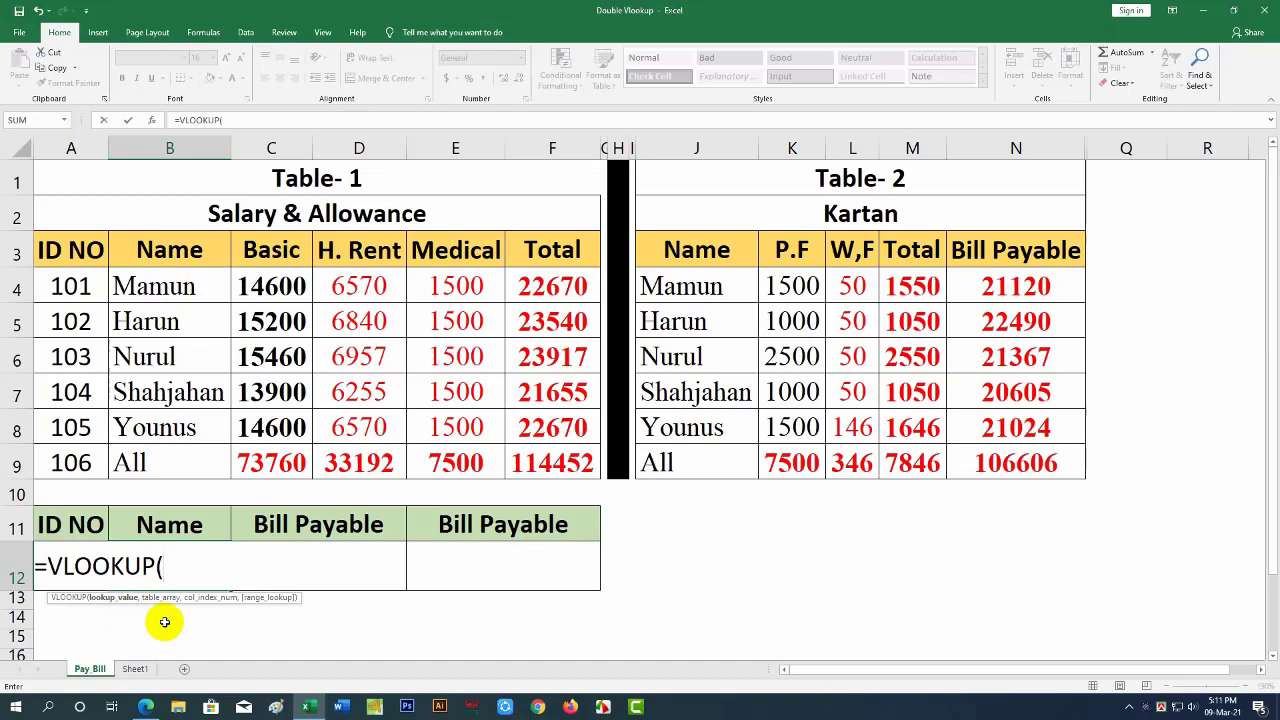
click(60, 530)
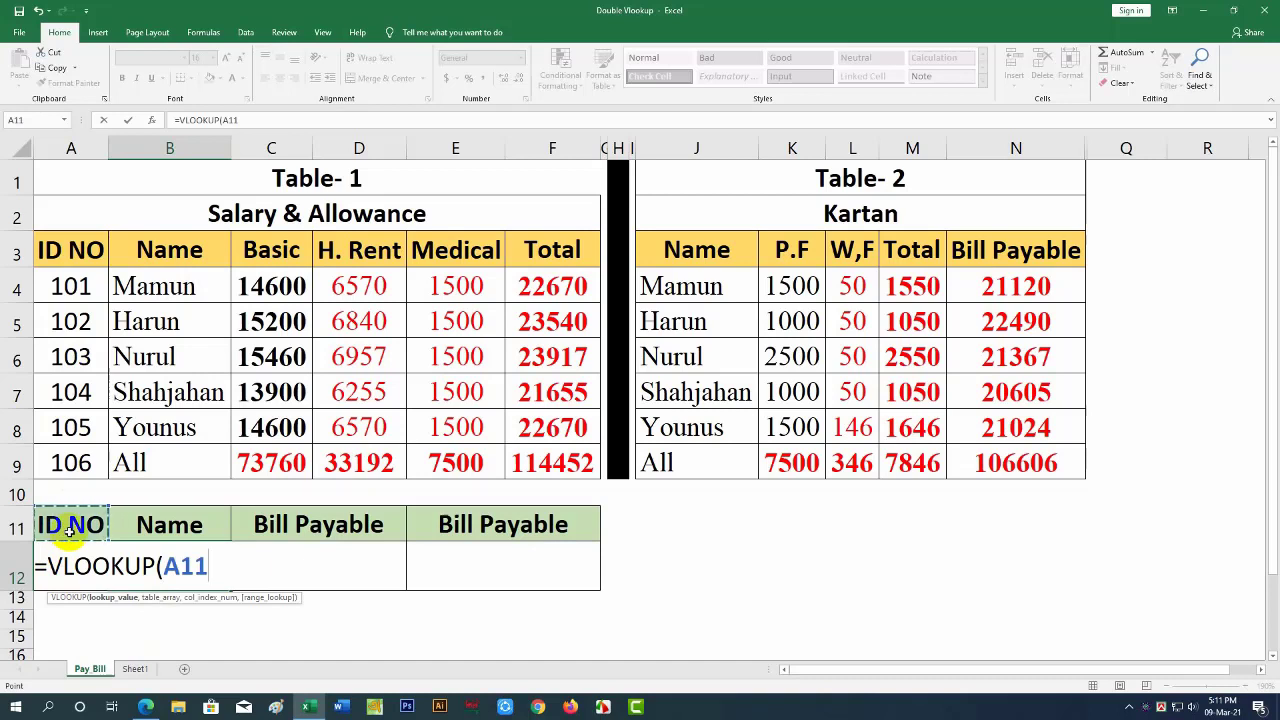
key(Down)
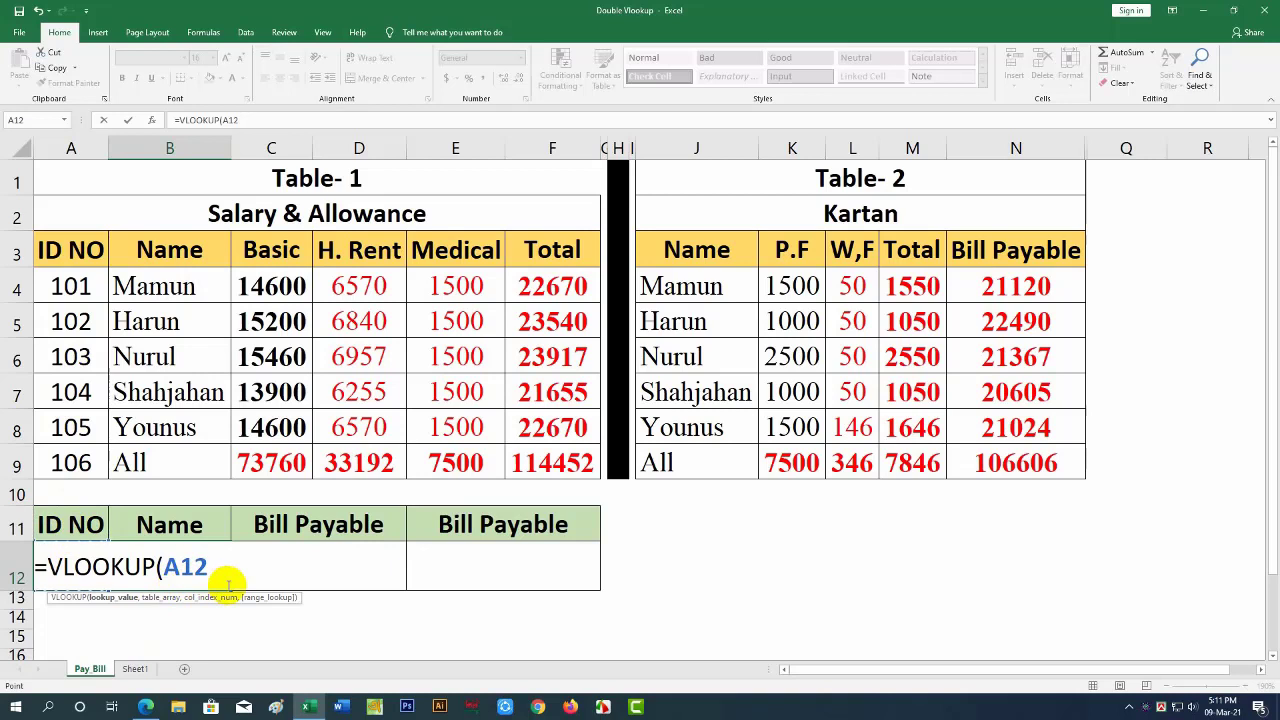
text(,)
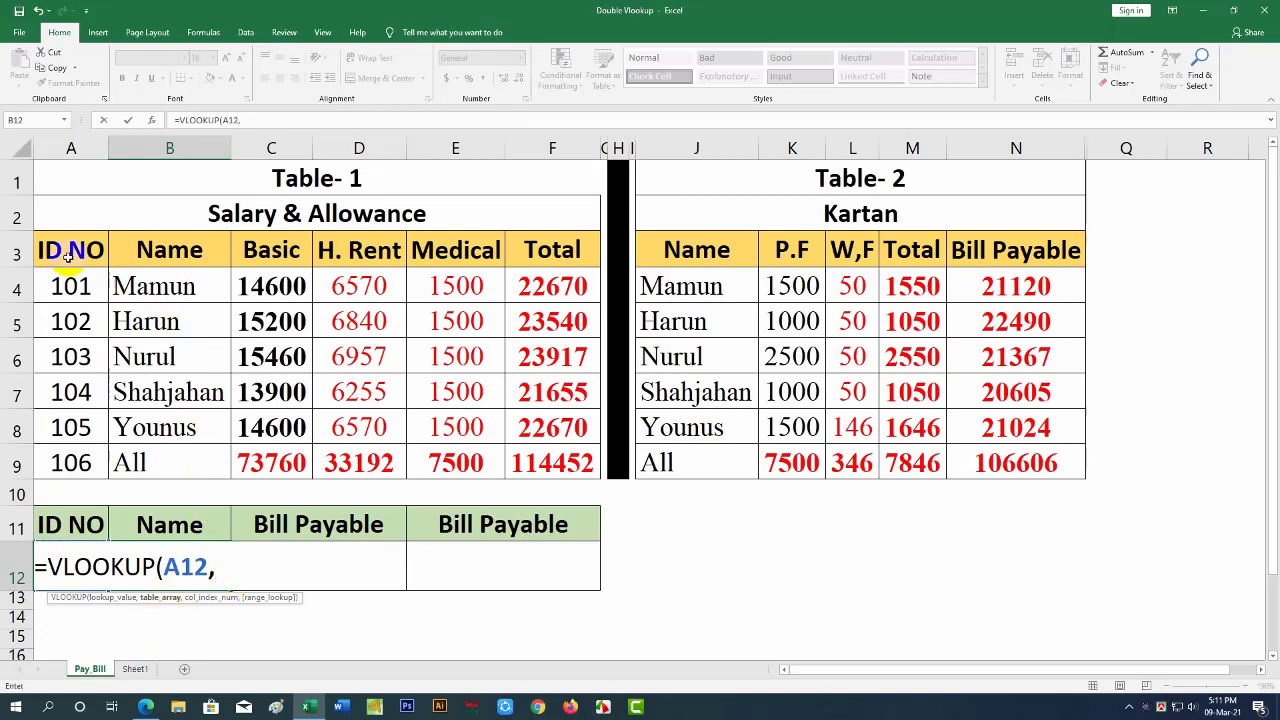
drag(68, 256, 537, 462)
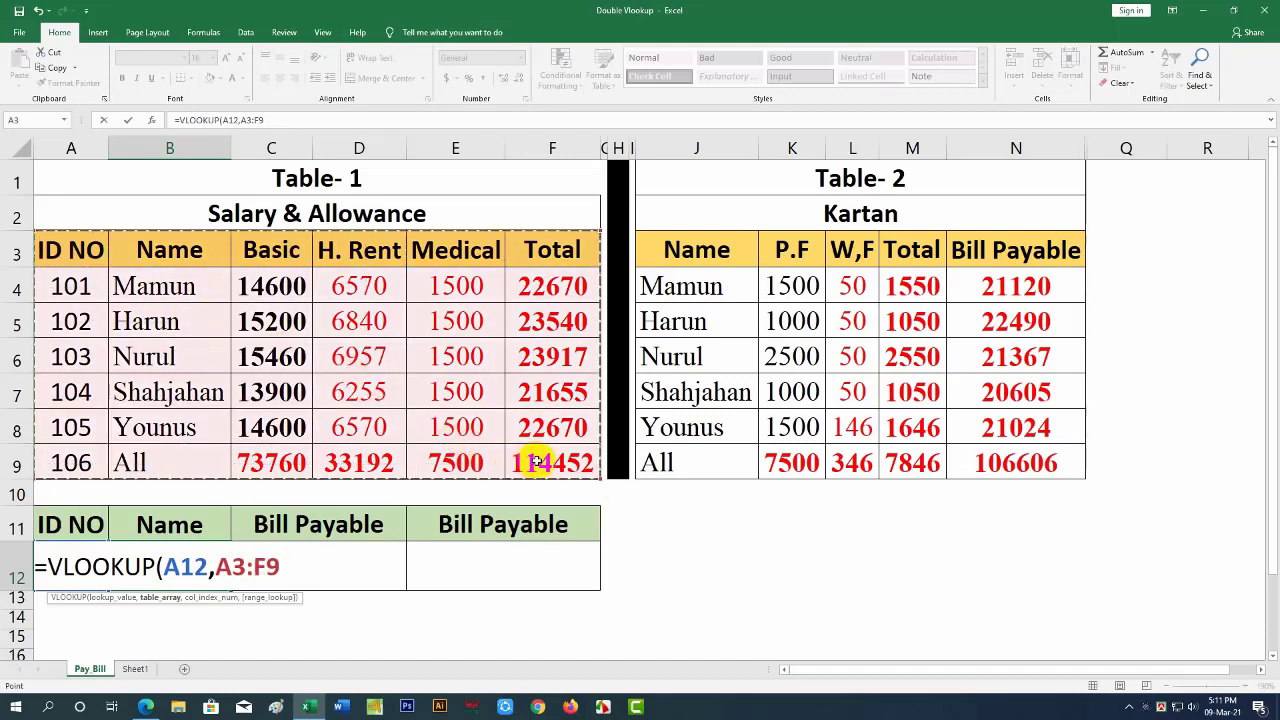
text(,2)
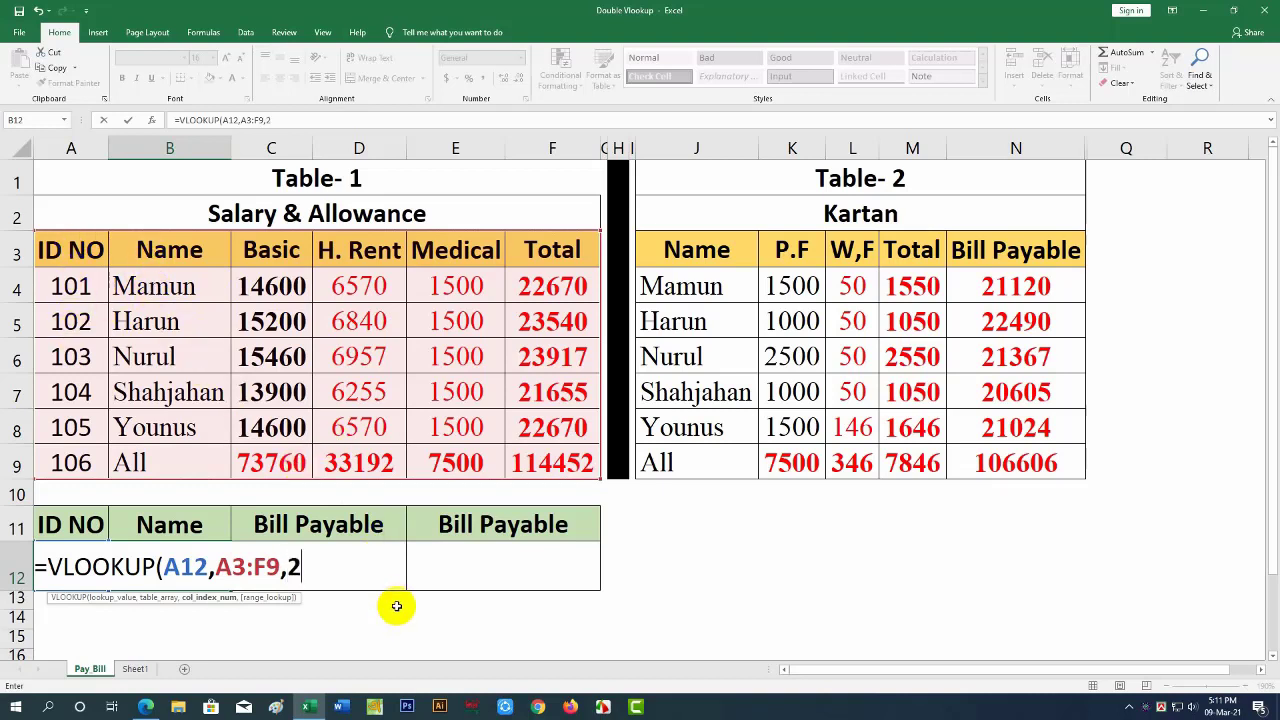
text(,)
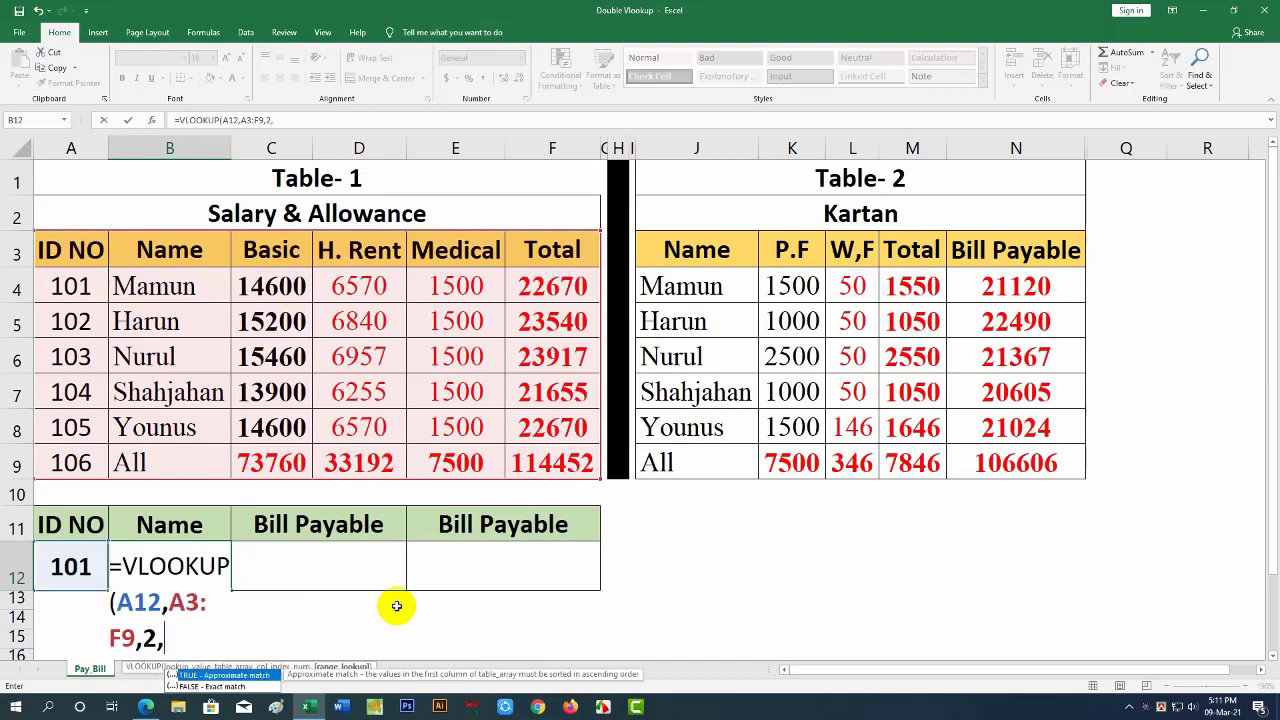
double_click(213, 688)
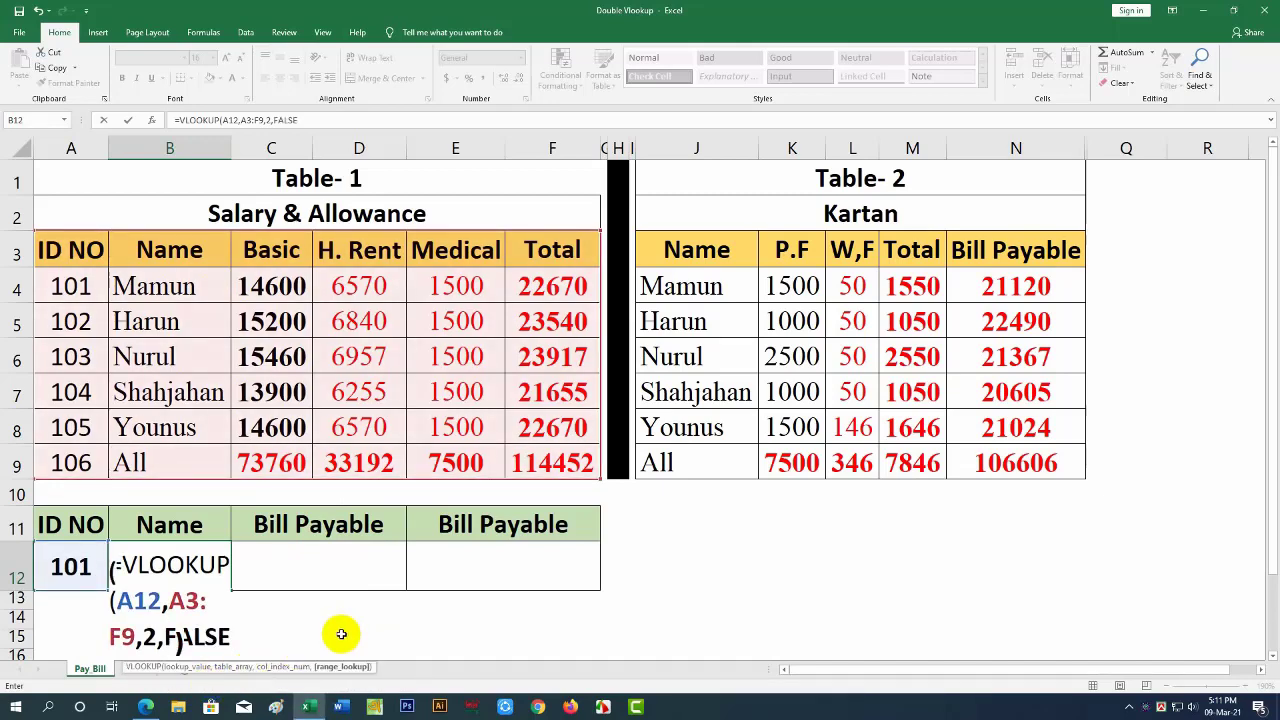
text())
key(Return)
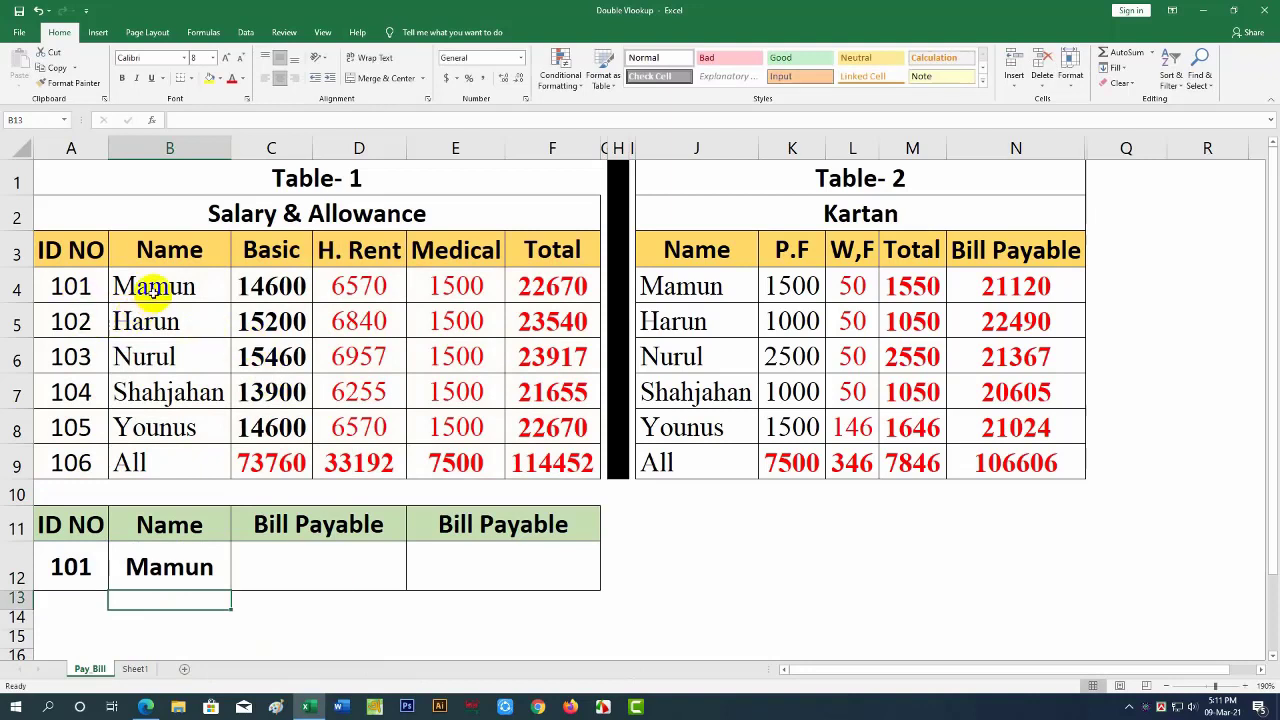
Test the name lookup by choosing ID 103 in cell A12, and set the ID back to 101.
click(75, 560)
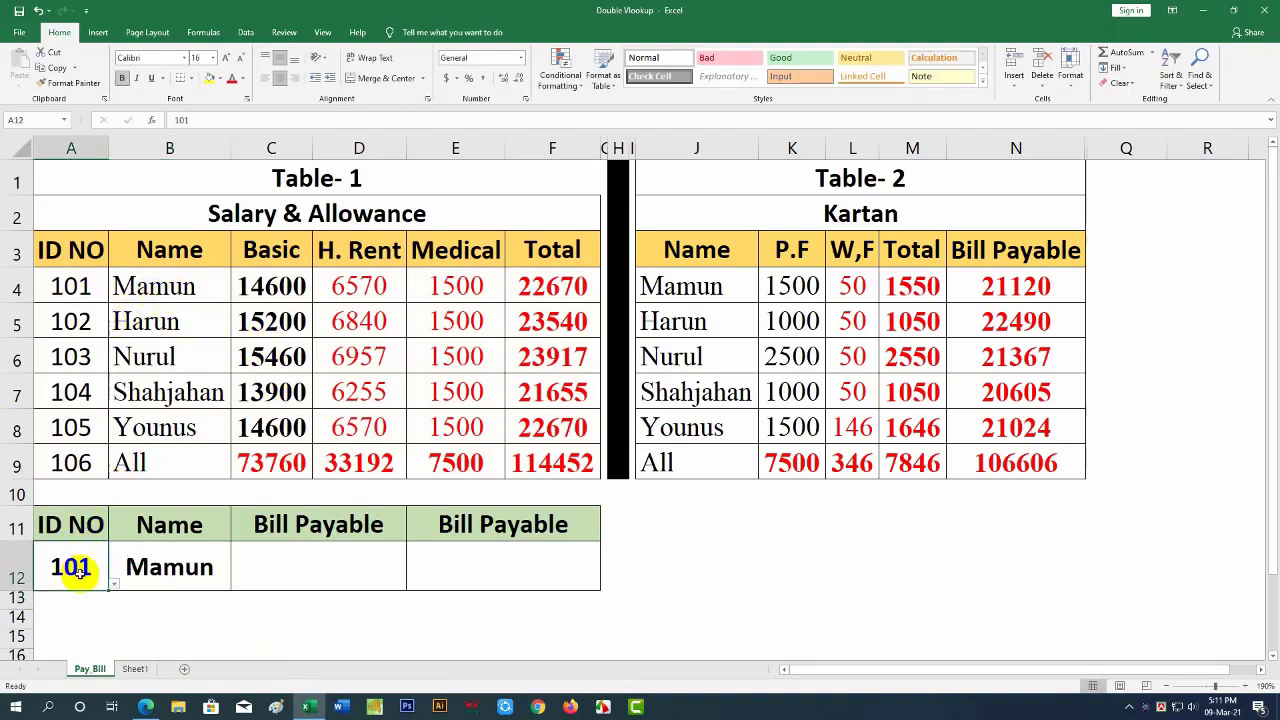
click(115, 585)
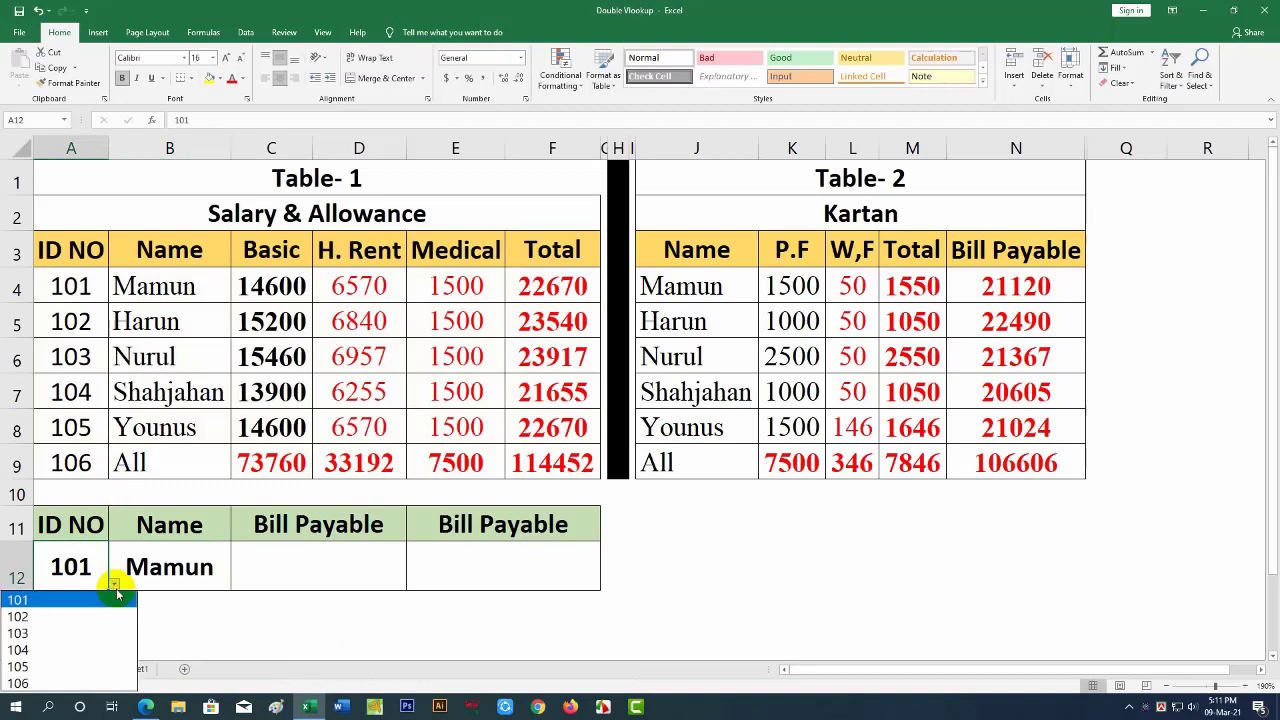
click(33, 633)
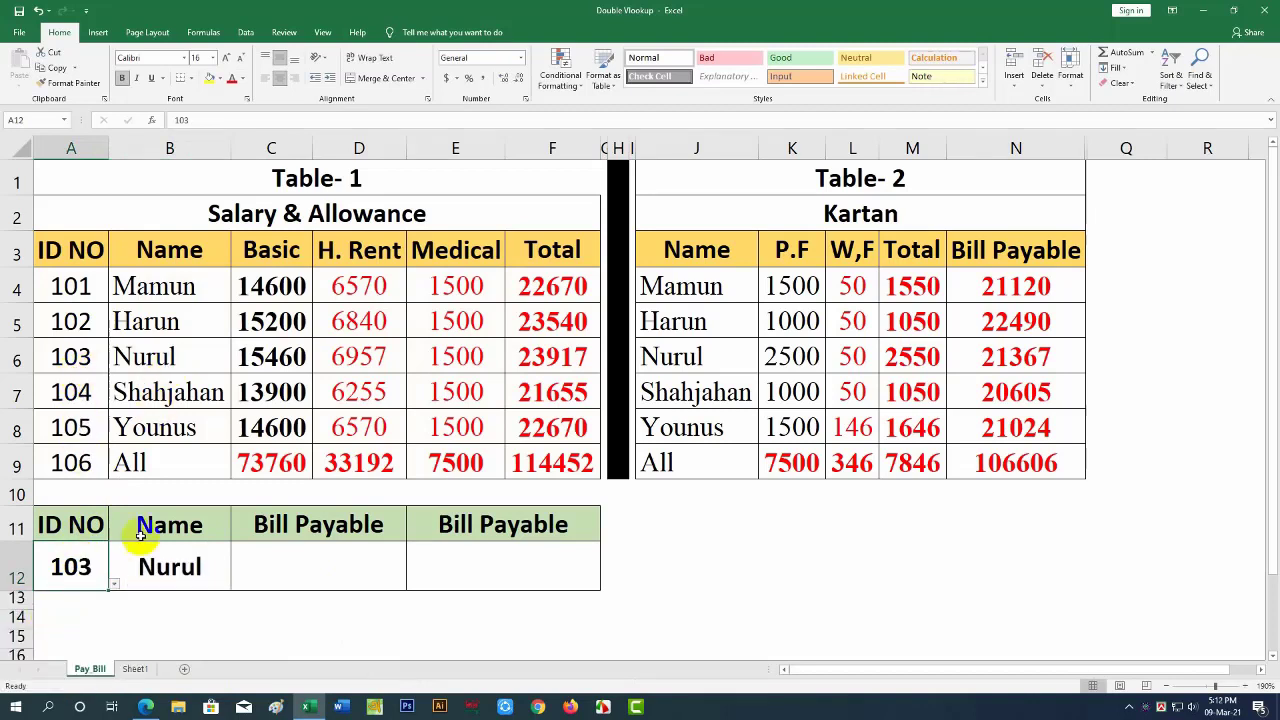
click(115, 584)
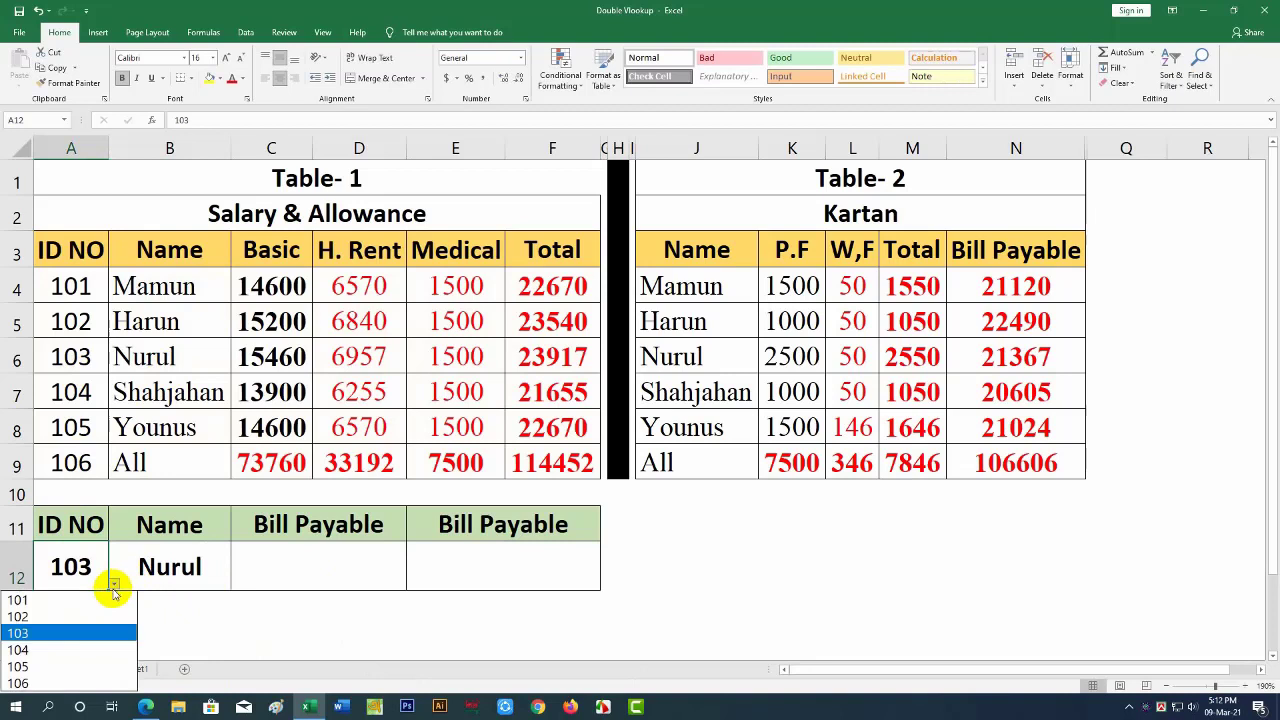
click(56, 600)
Enter the formula =VLOOKUP(A12,A3:F9,2,FALSE) in the first Bill Payable result cell, C12.
key(Right)
key(Right)
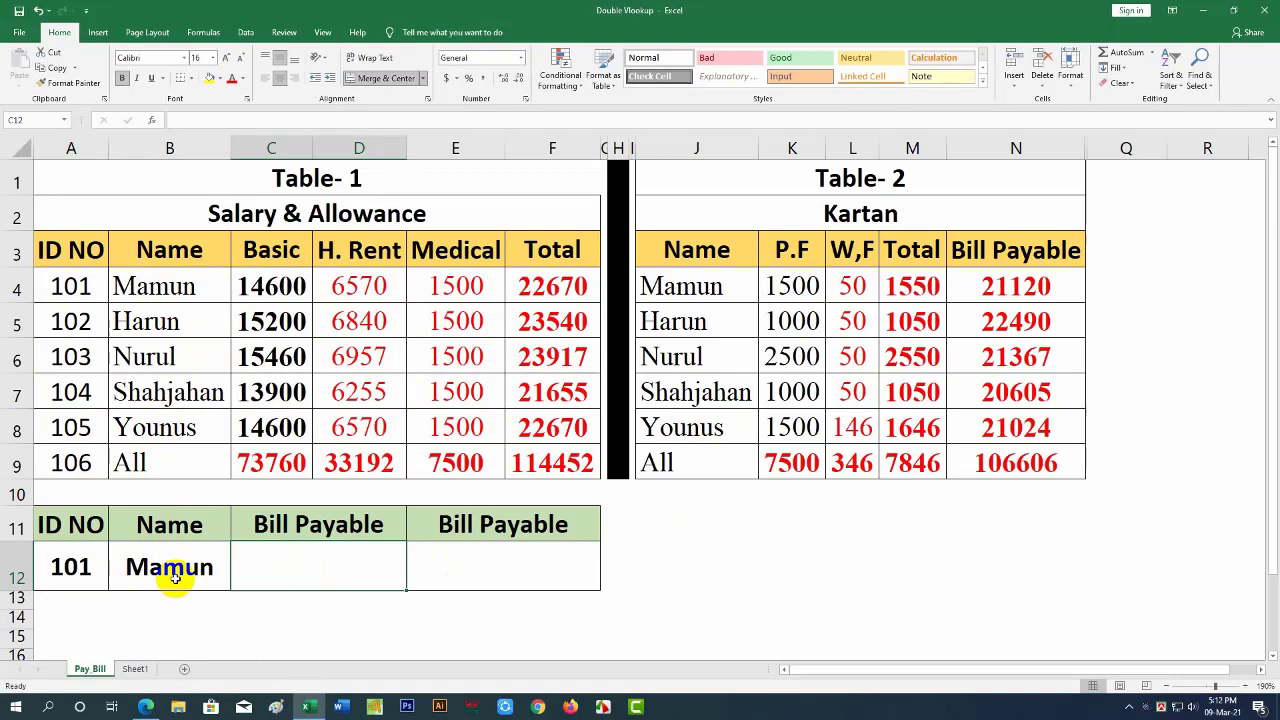
click(670, 569)
click(784, 565)
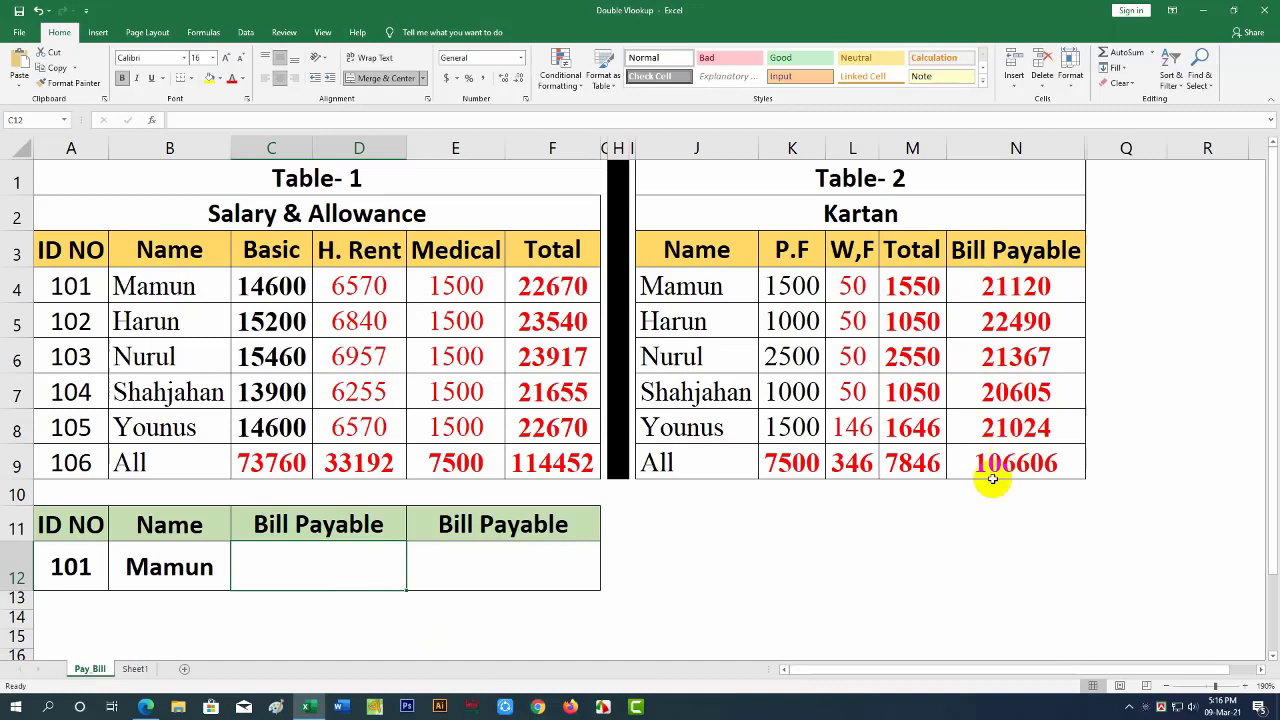
text(=)
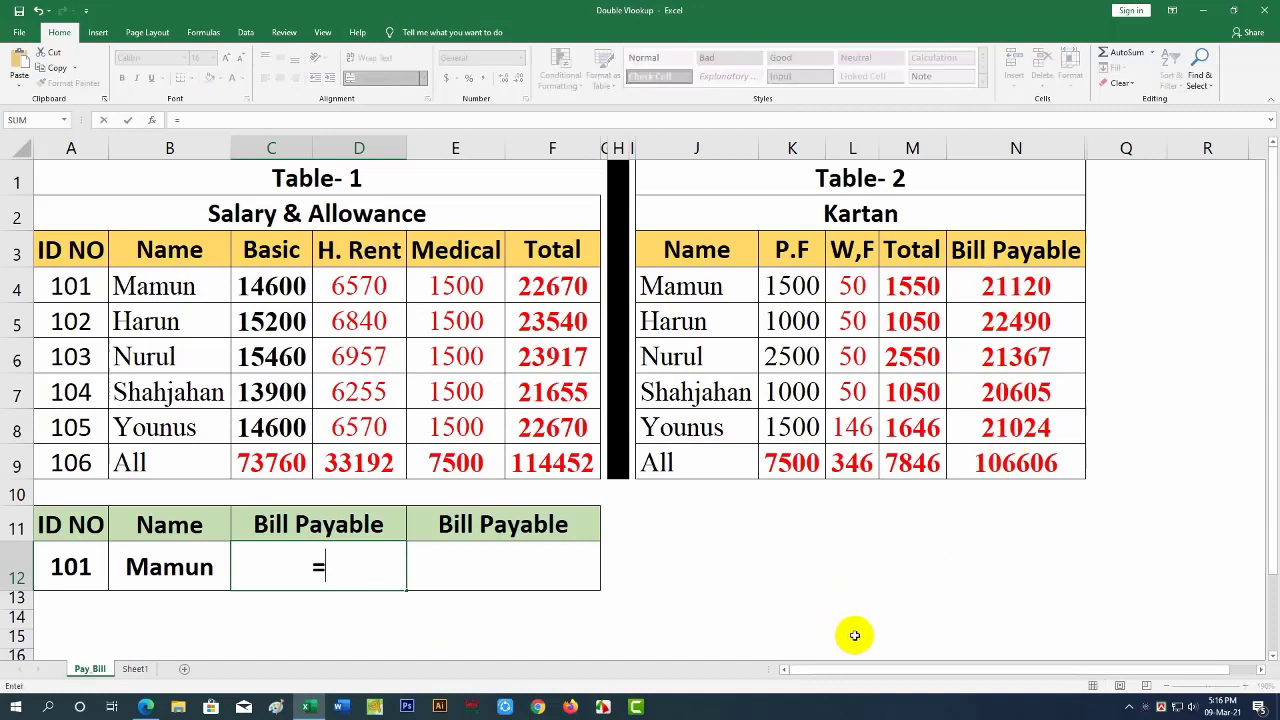
text(vl)
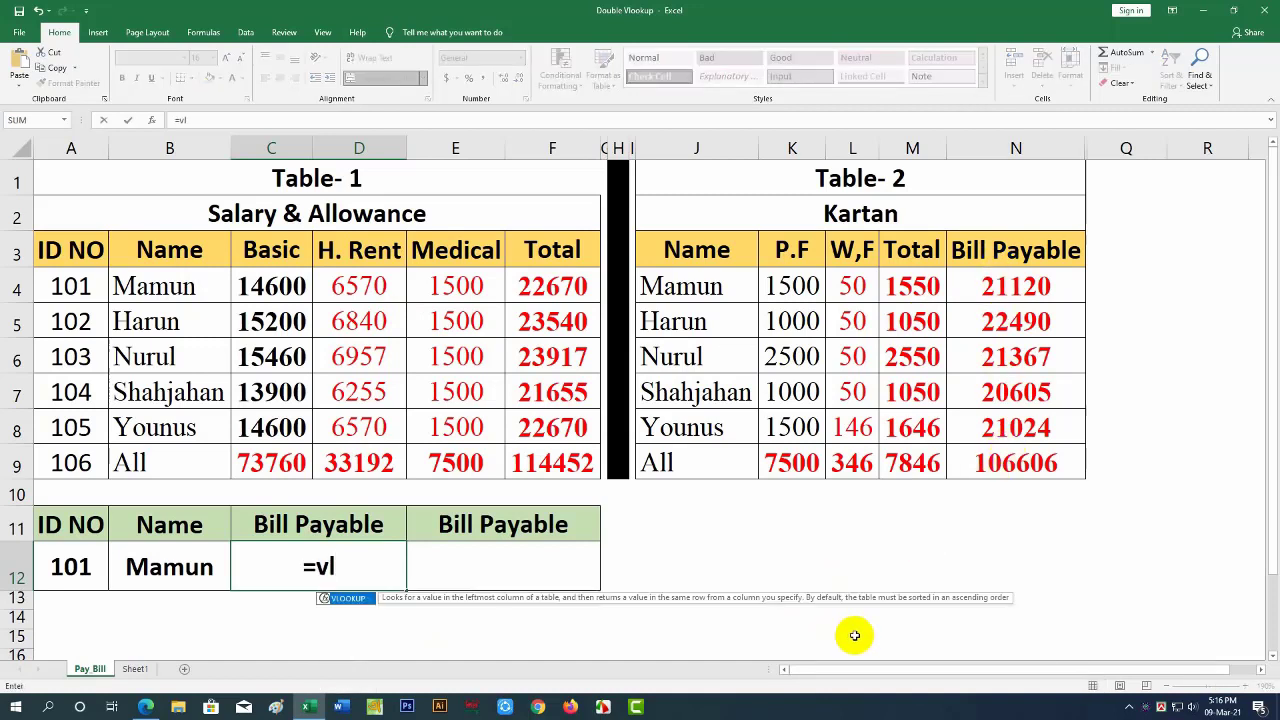
key(Tab)
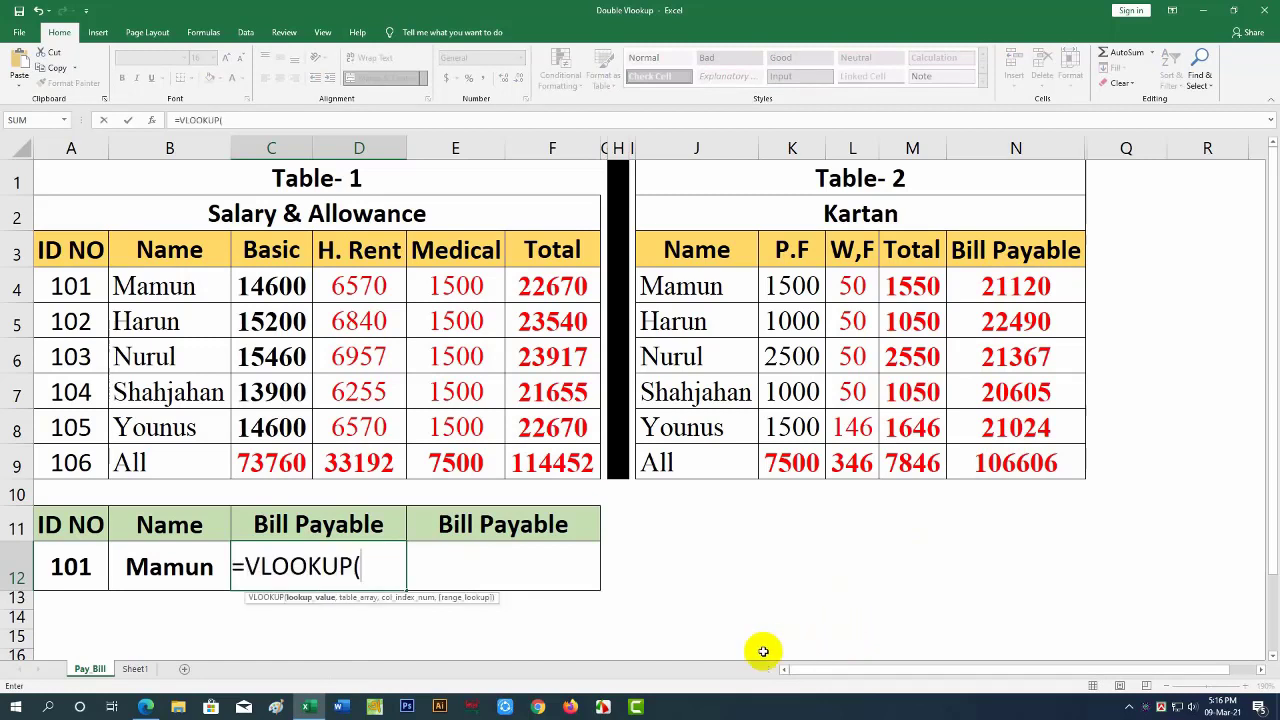
click(73, 567)
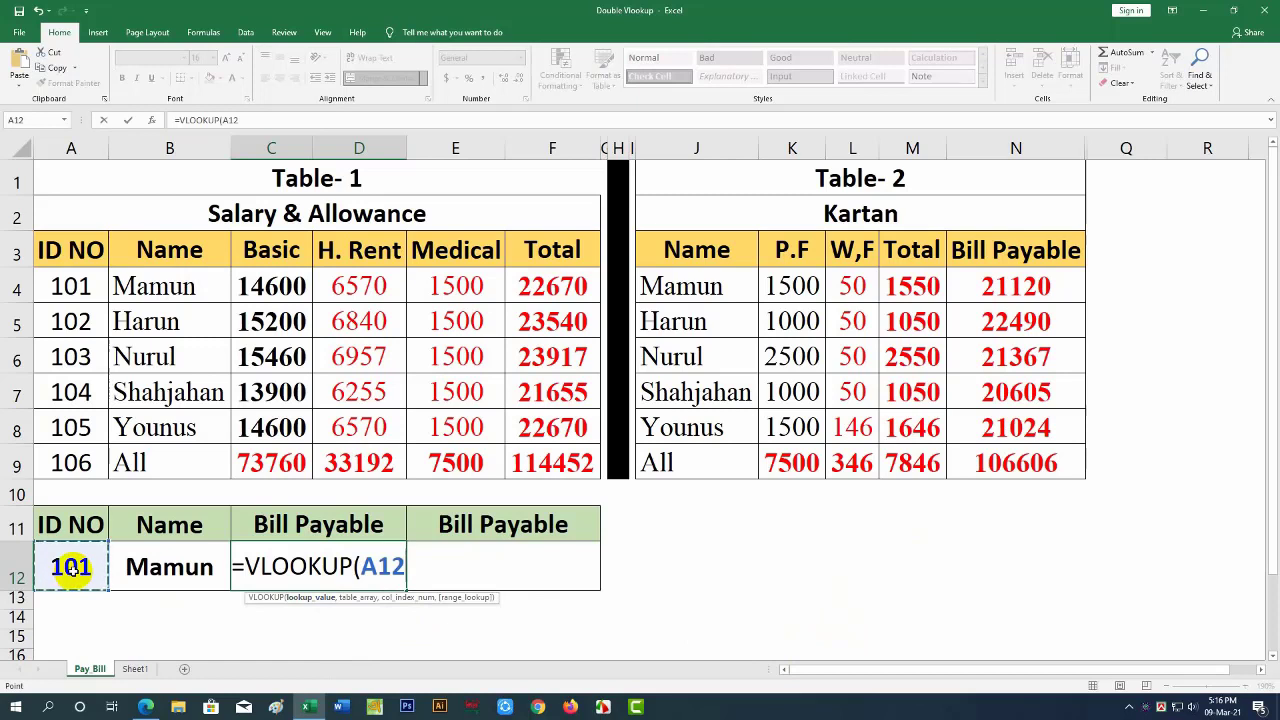
text(,)
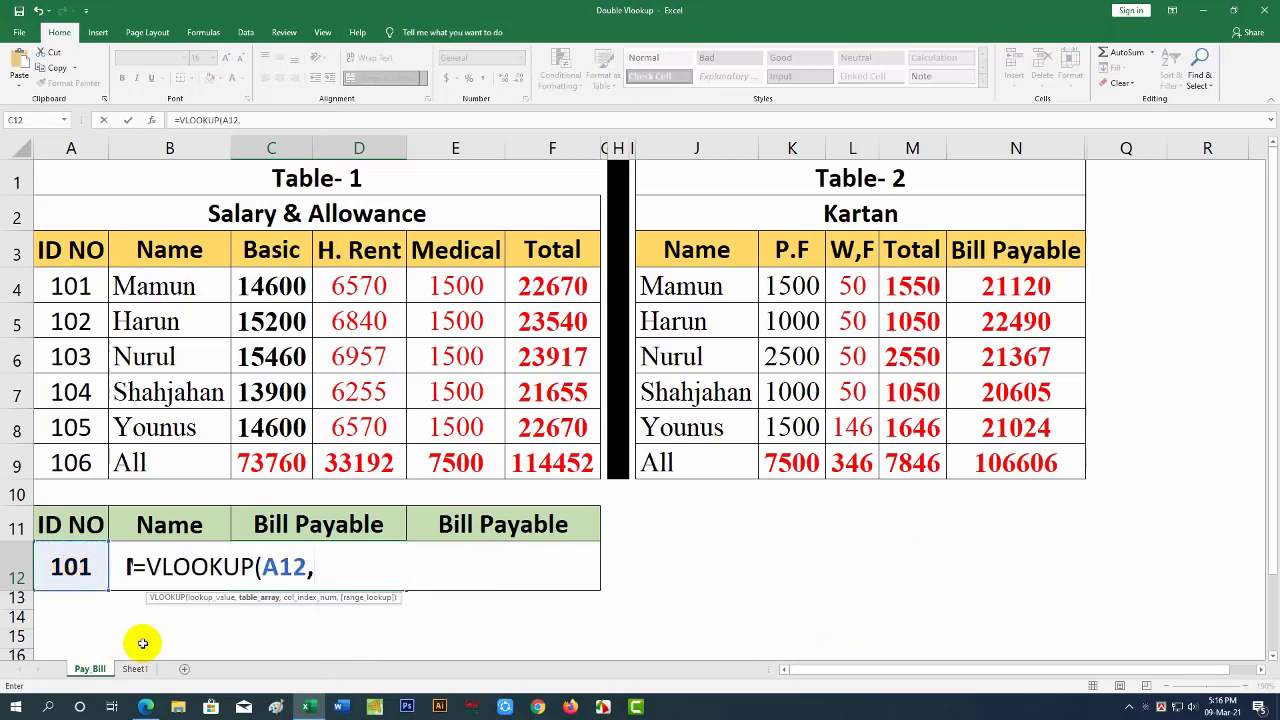
drag(55, 252, 529, 463)
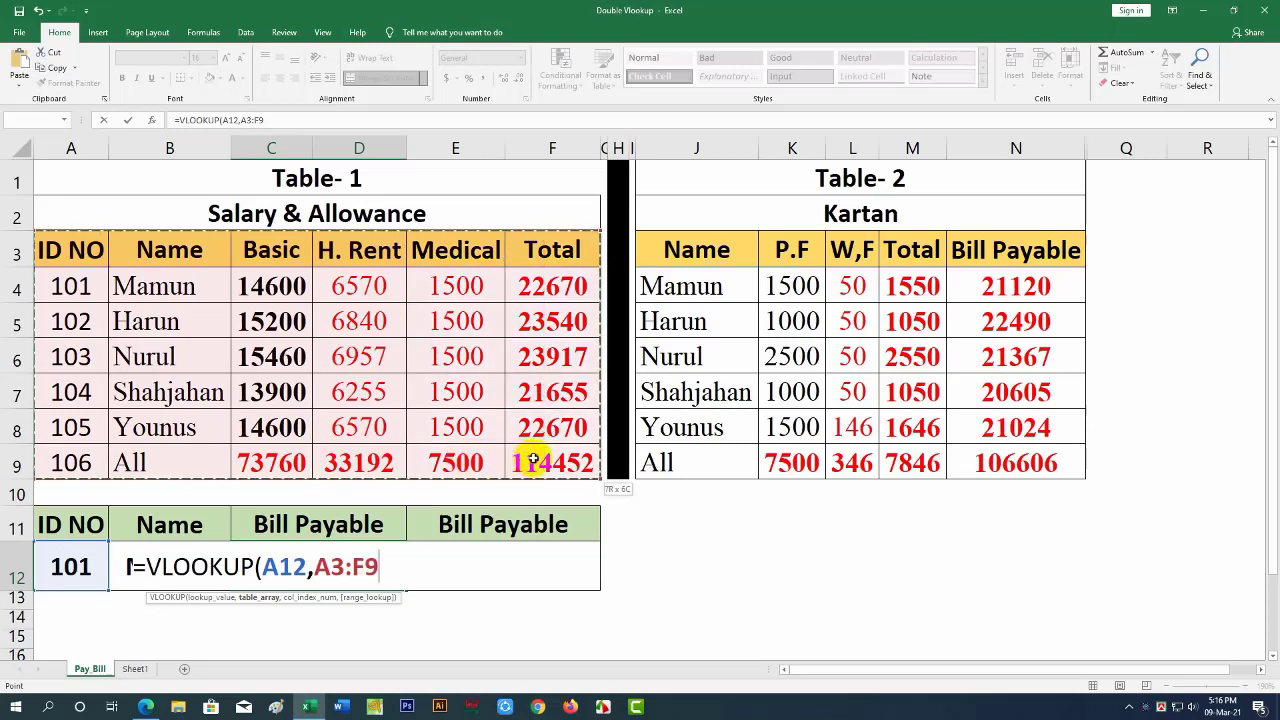
text(,)
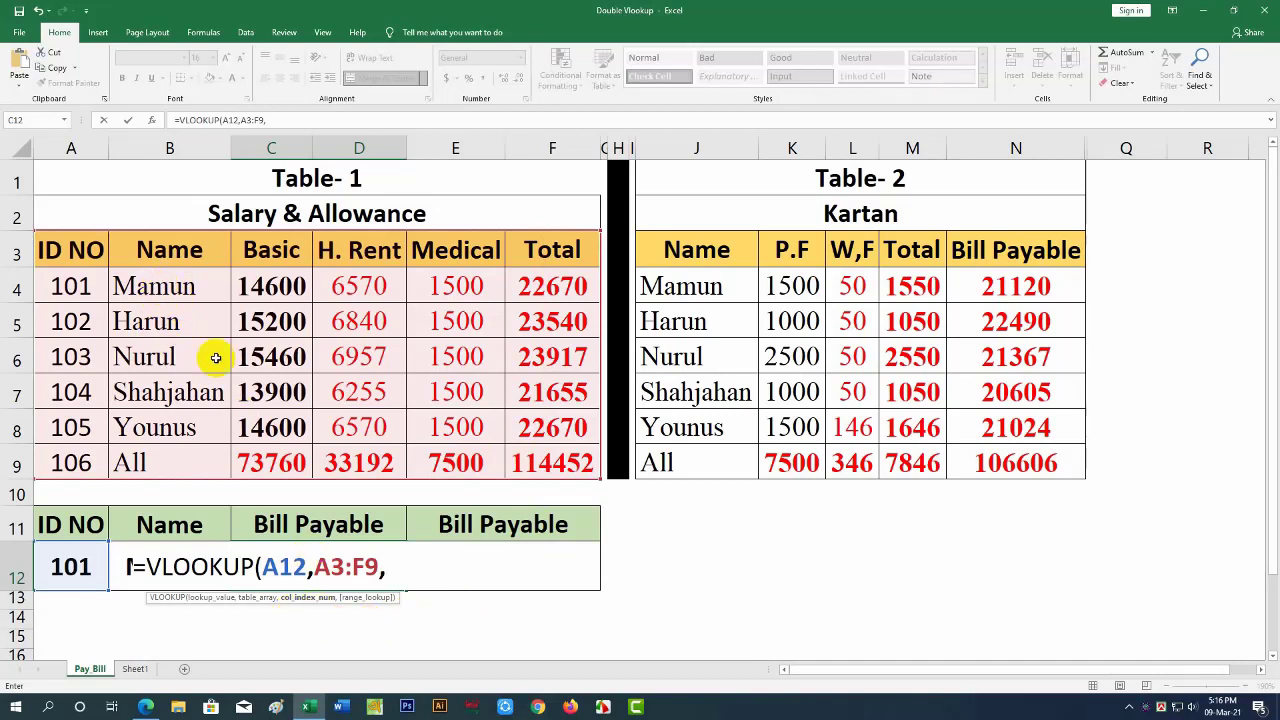
text(2,)
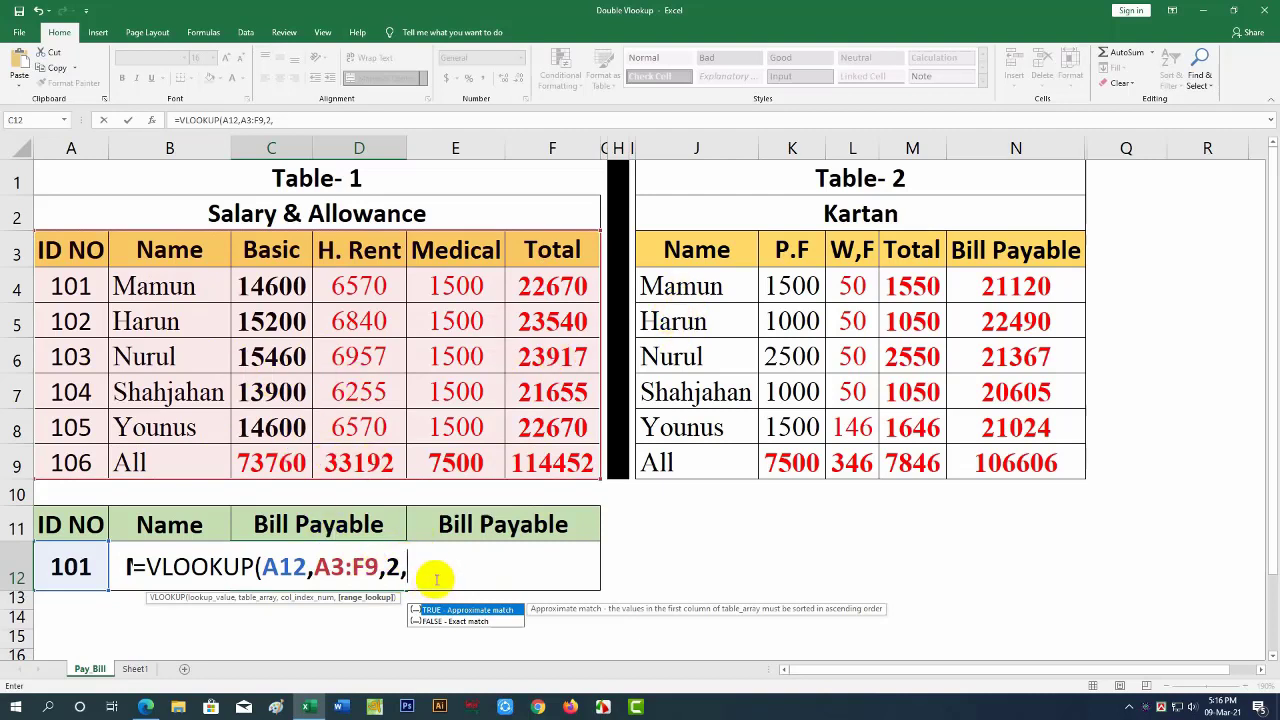
click(436, 624)
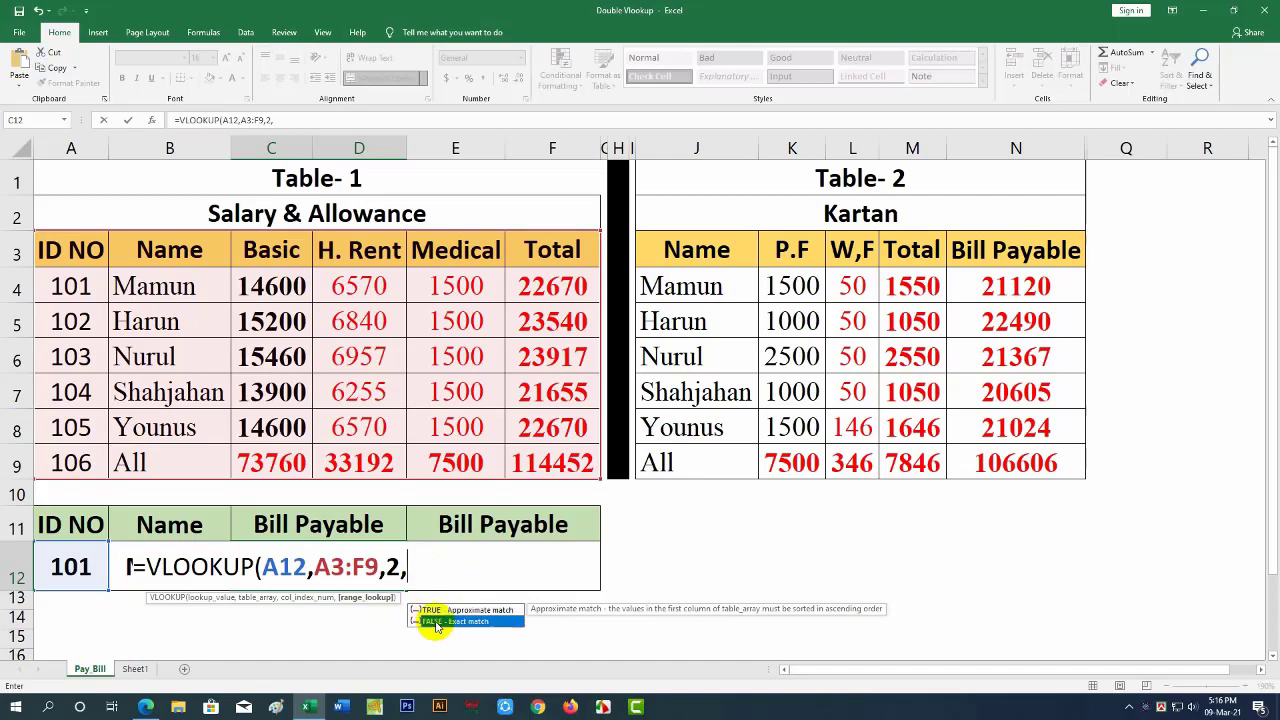
double_click(438, 623)
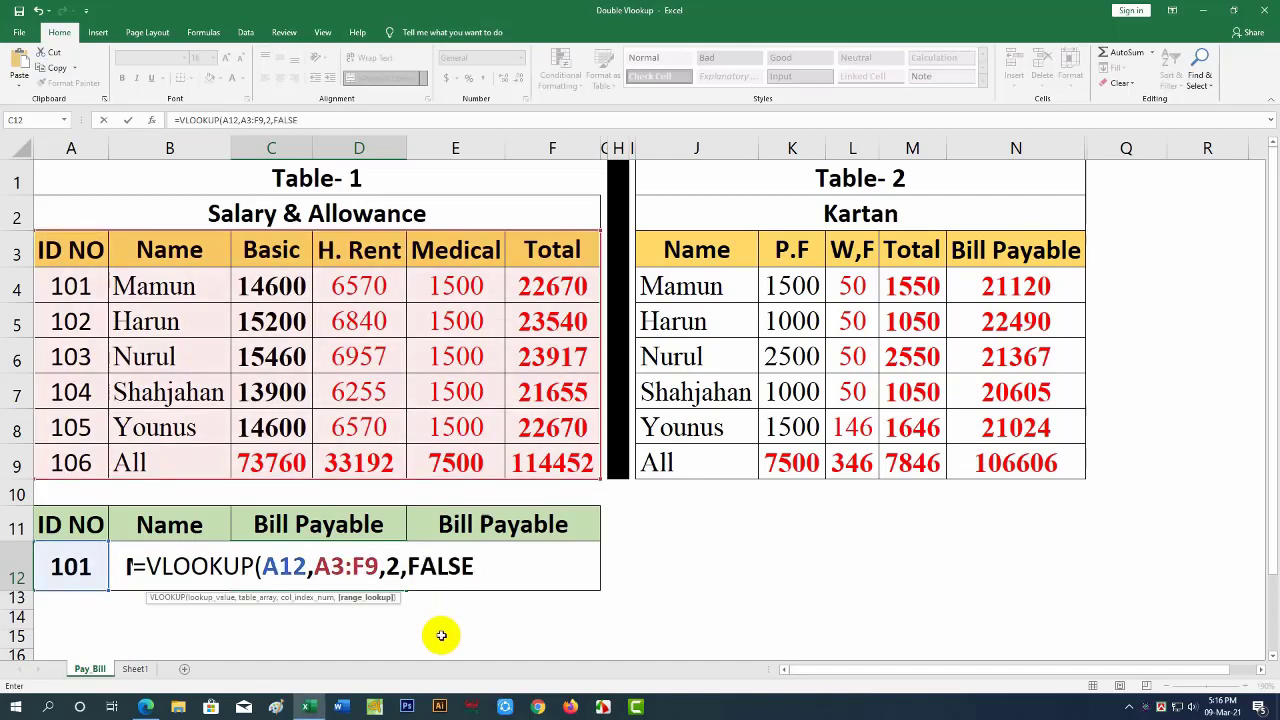
text())
key(Return)
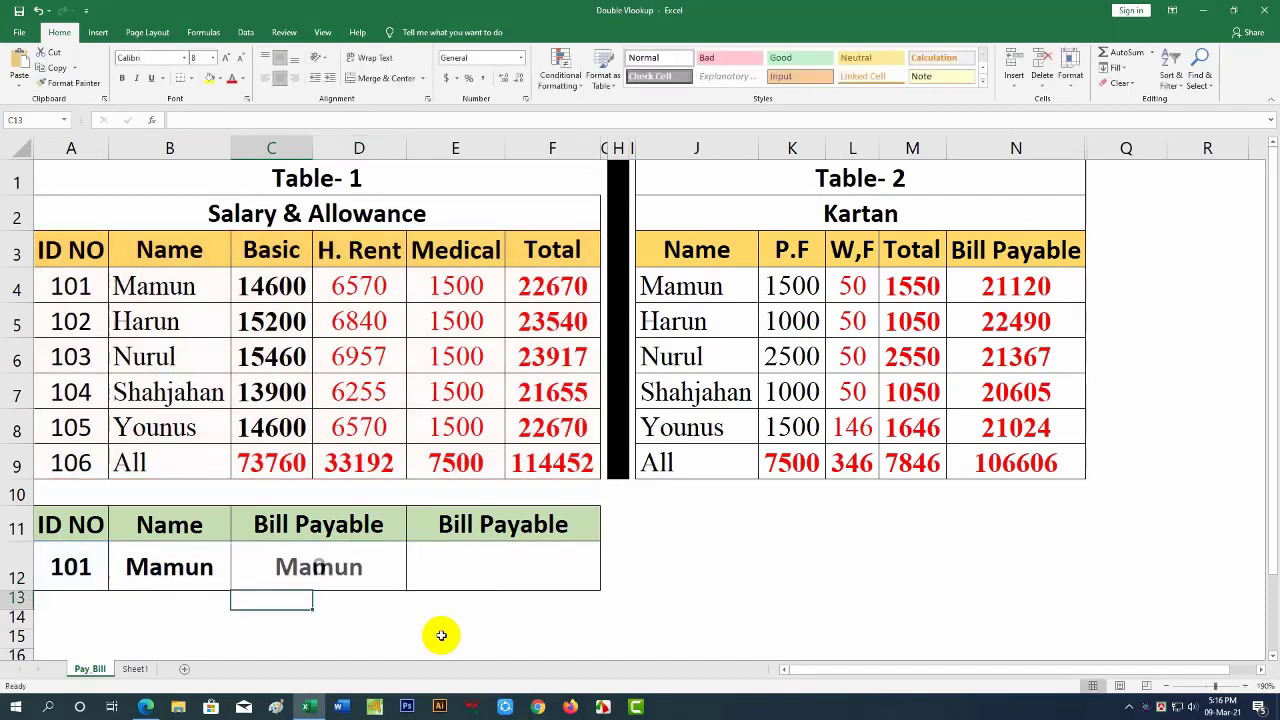
Test the lookup in C12 by choosing ID 102 in cell A12, and set the ID back to 101.
click(89, 567)
click(113, 585)
click(42, 616)
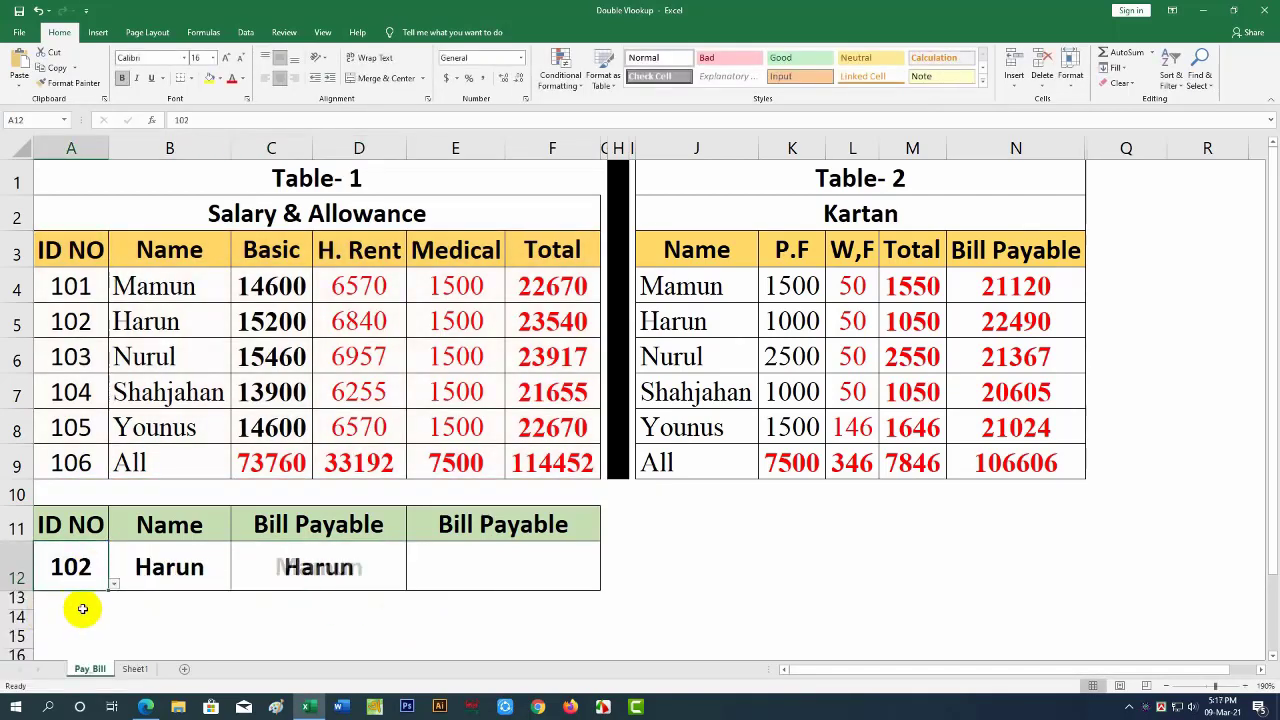
click(113, 585)
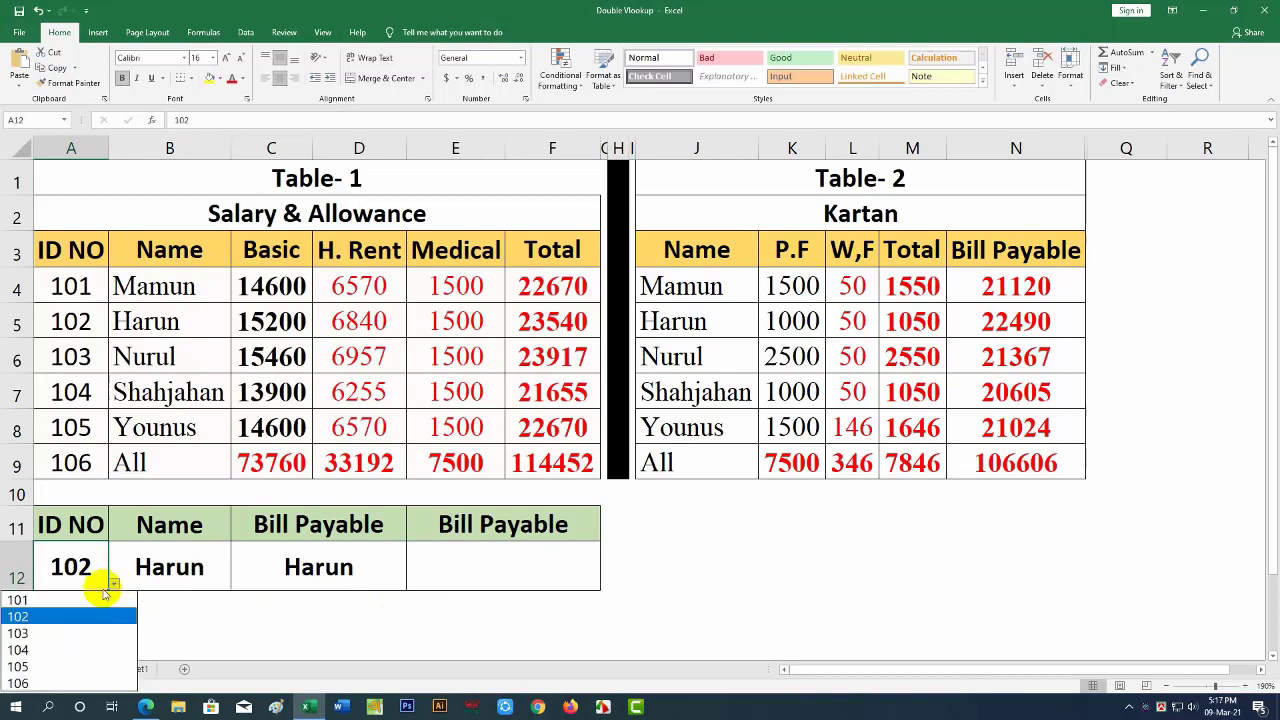
click(40, 600)
click(305, 598)
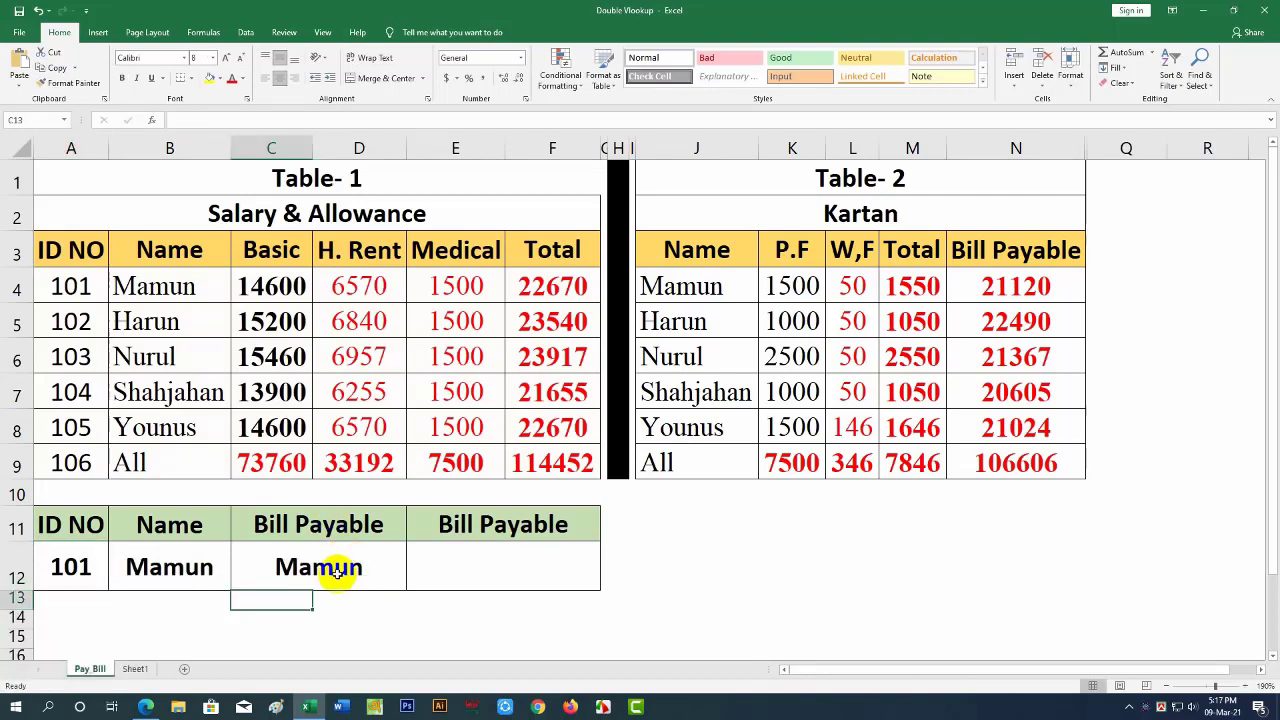
Insert an outer VLOOKUP in front of the existing formula in C12, making the existing lookup its lookup value.
click(337, 570)
double_click(337, 570)
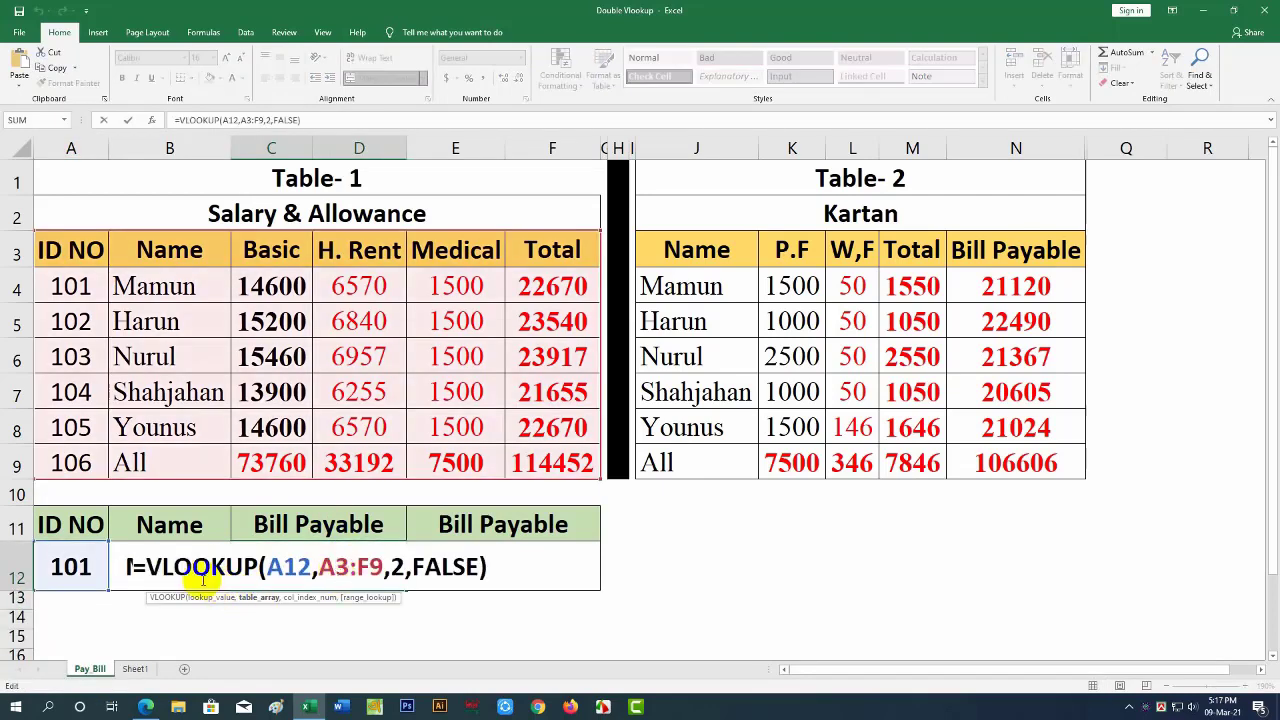
click(141, 567)
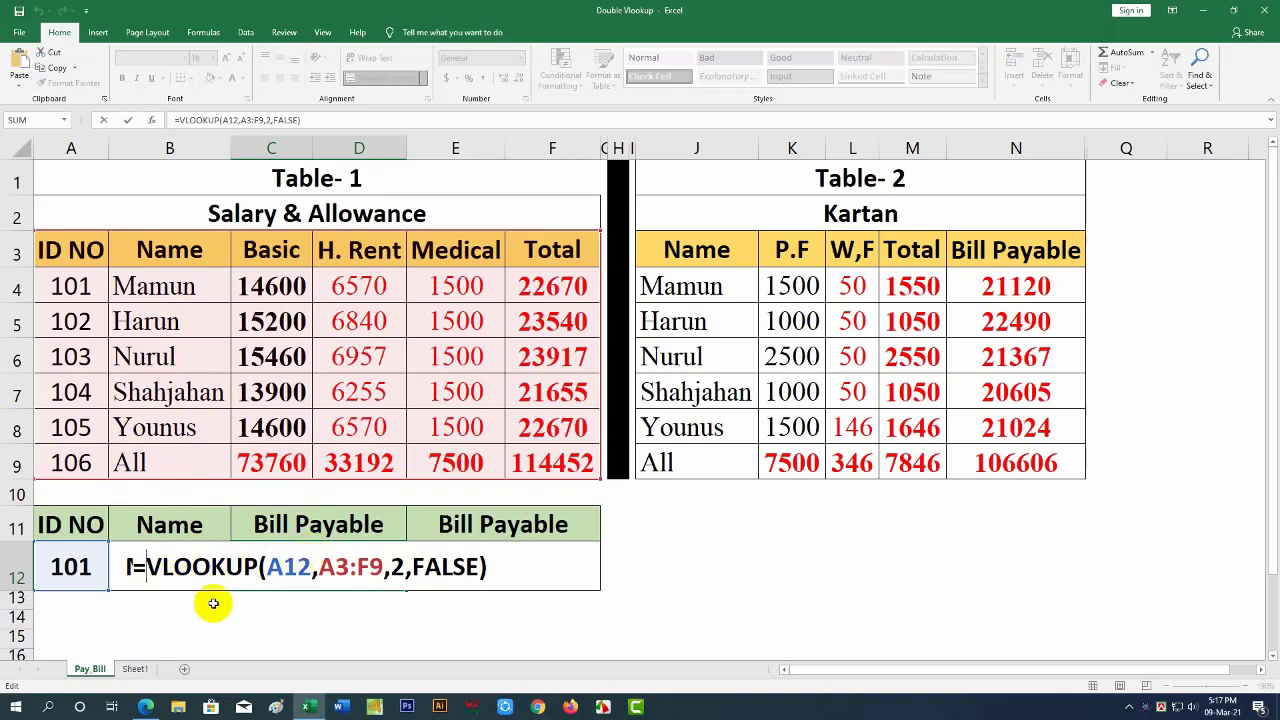
text(v)
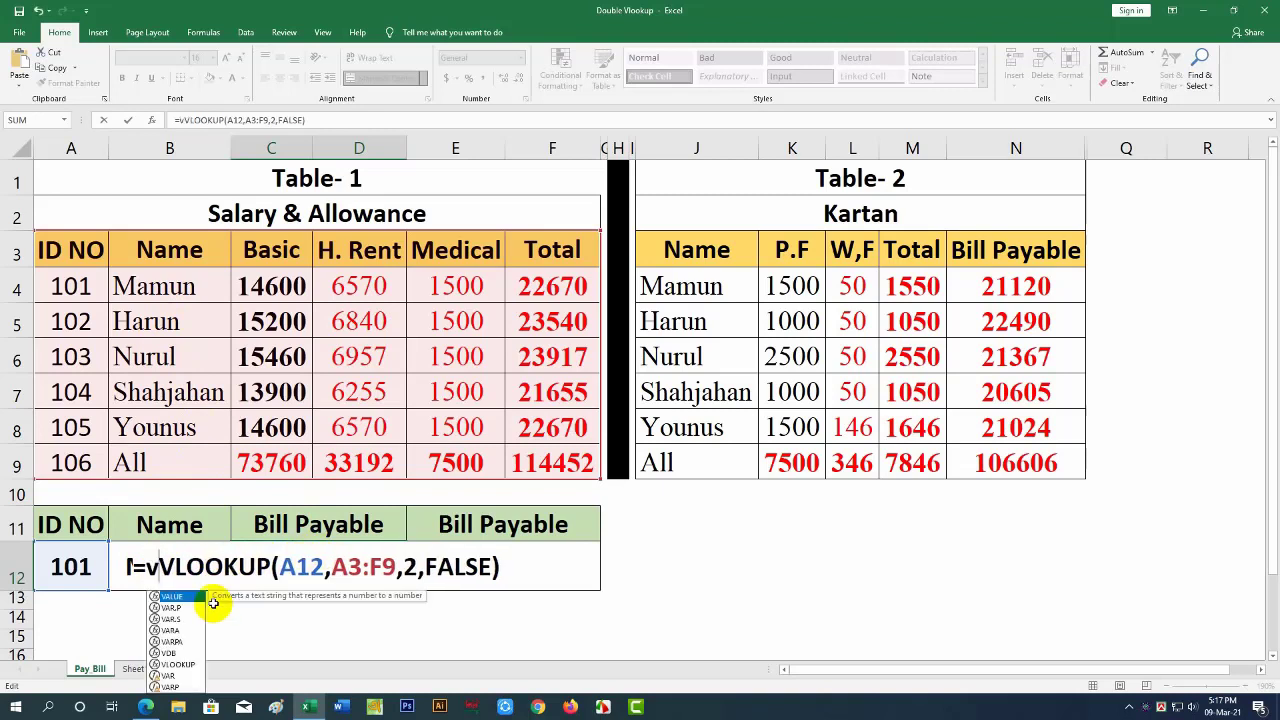
text(l)
key(Tab)
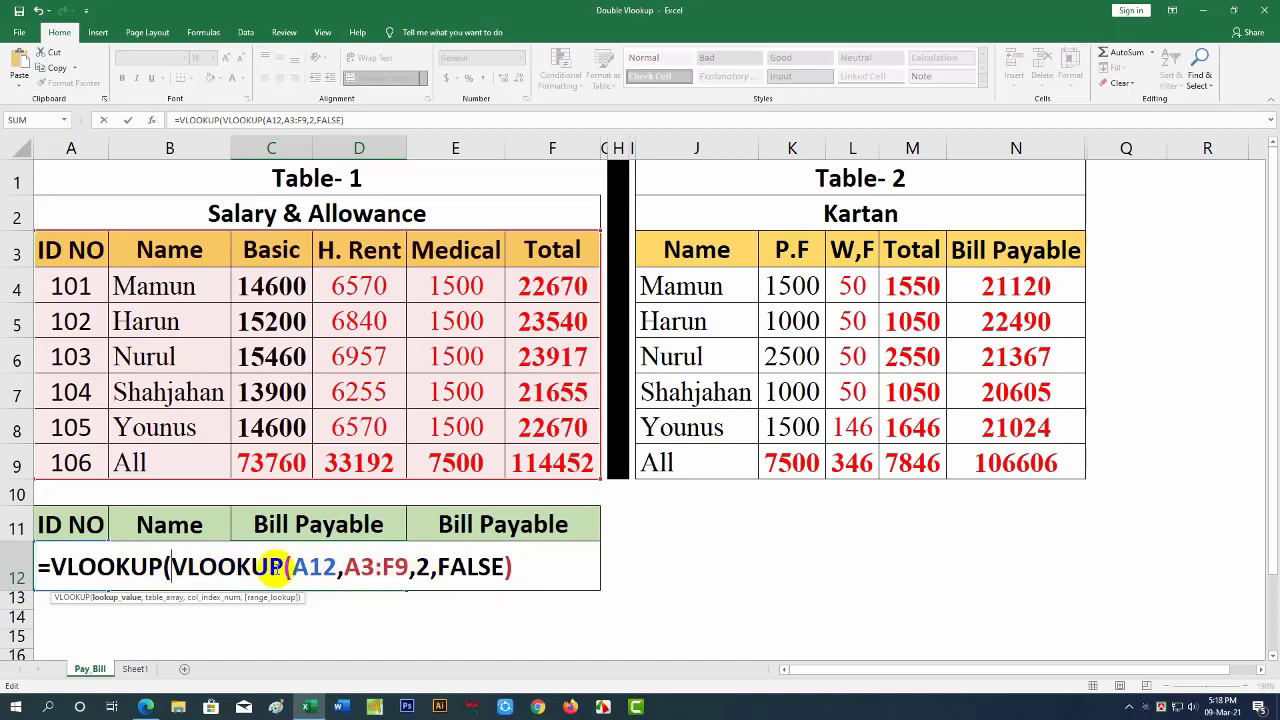
Complete the outer VLOOKUP in C12 with table range J3:N9, column index 5 and FALSE for an exact match.
click(513, 568)
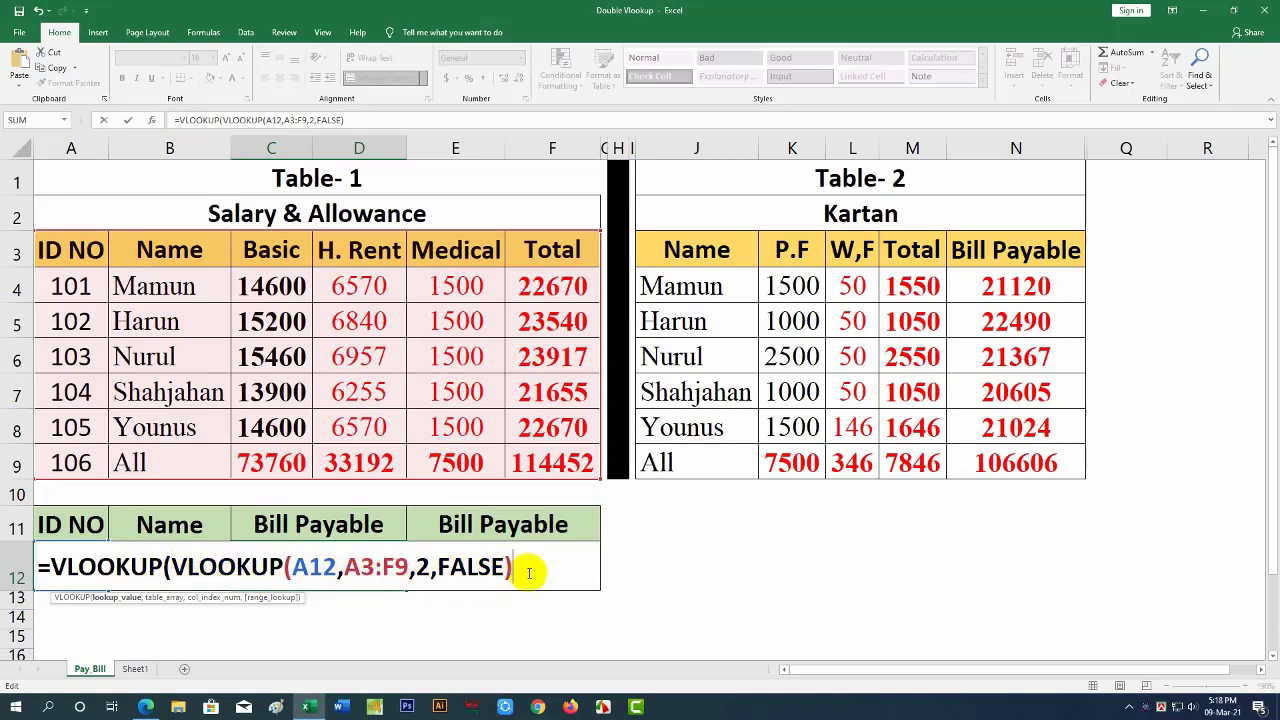
text(,)
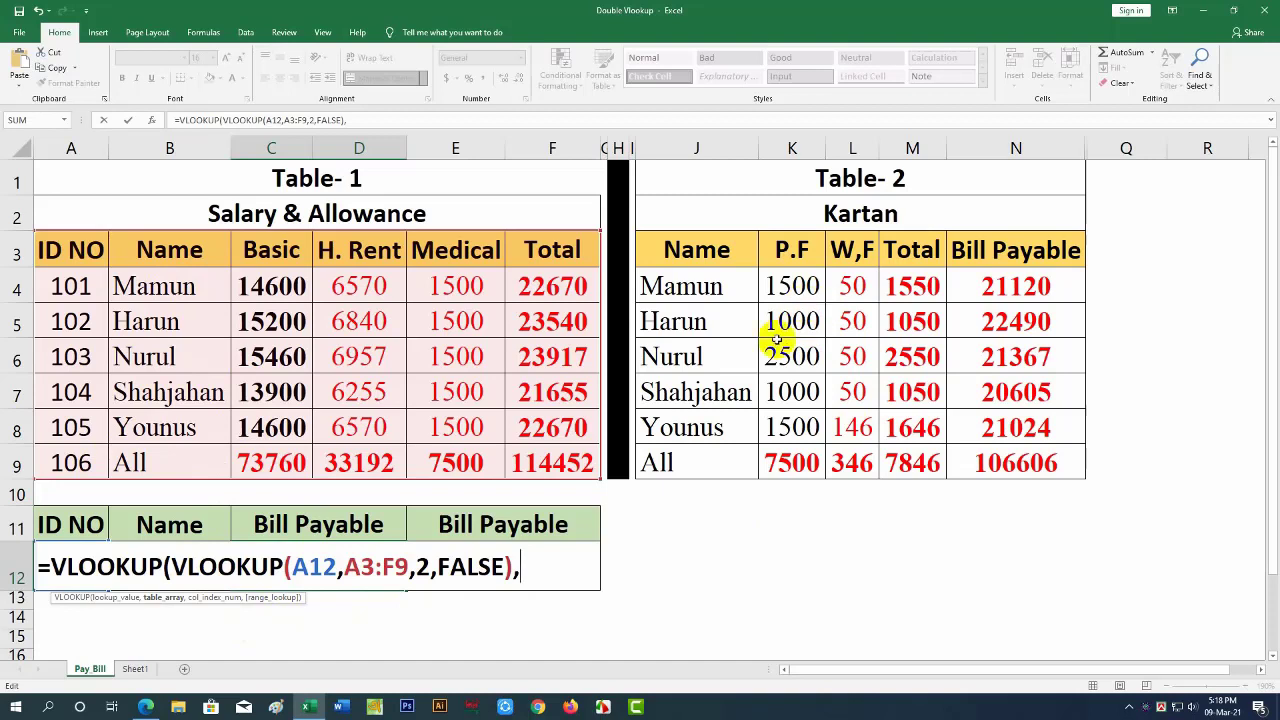
click(696, 268)
drag(696, 268, 998, 461)
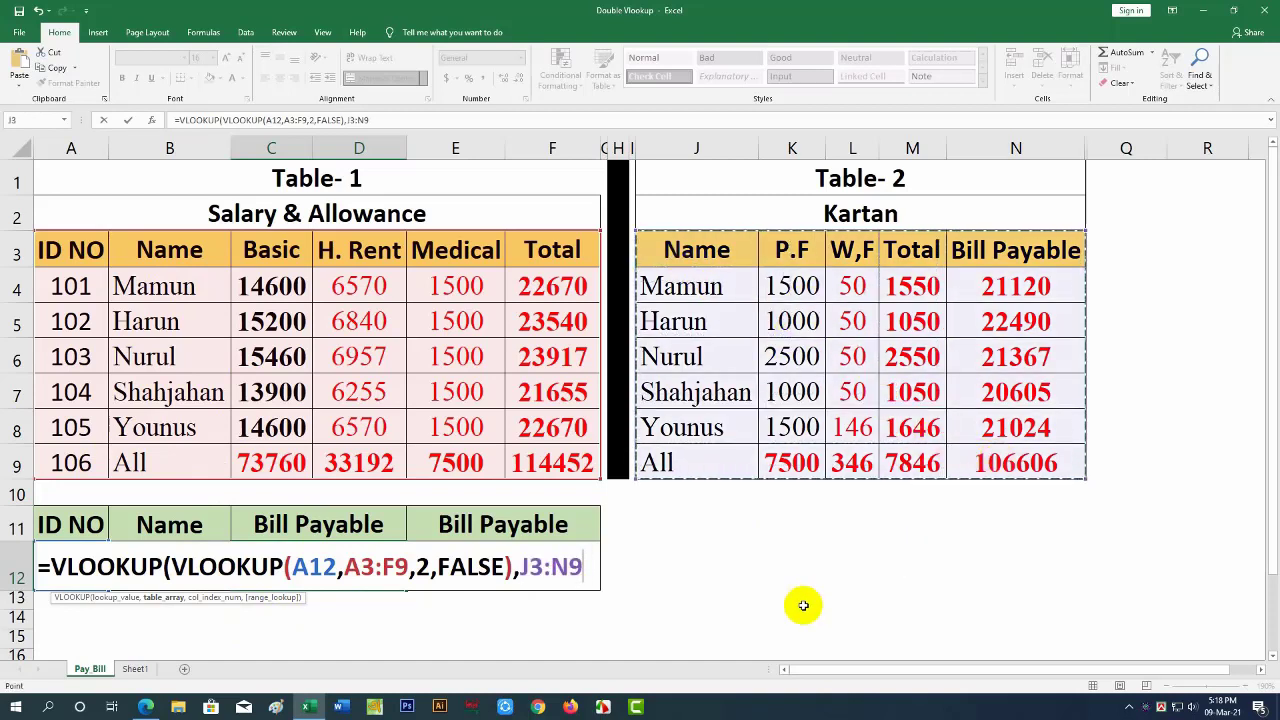
text(,)
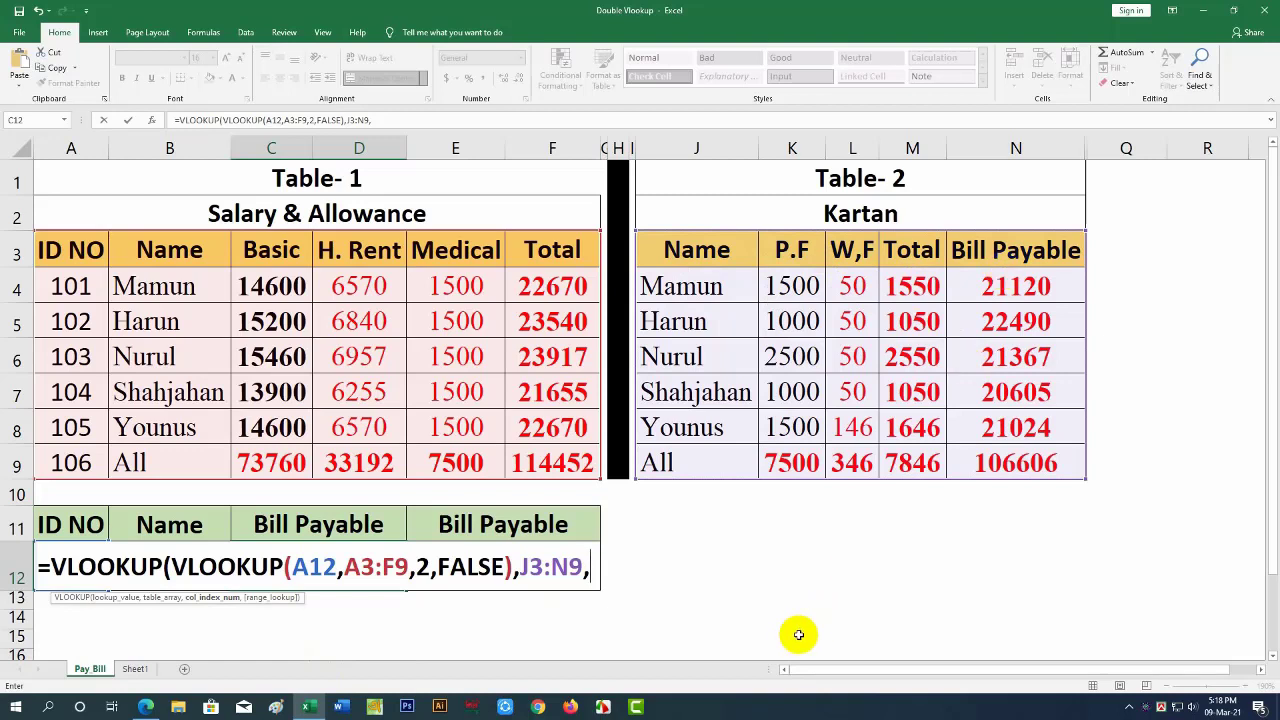
text(5)
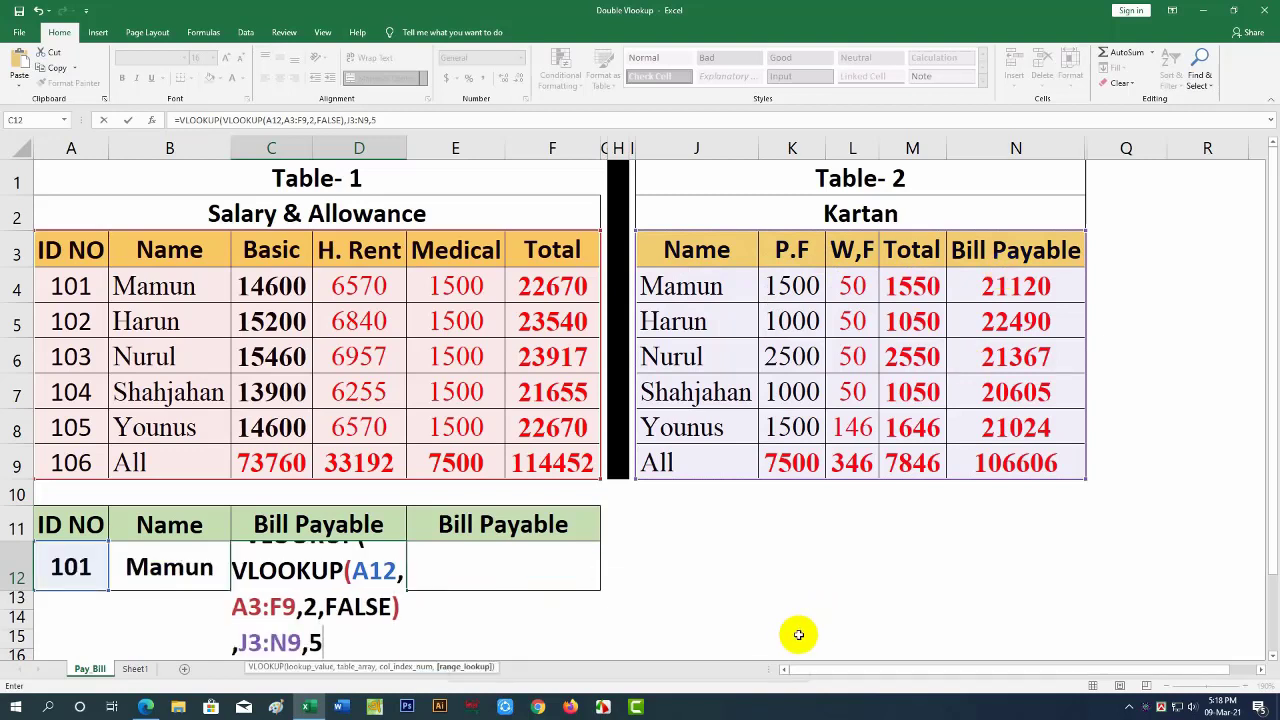
text(,)
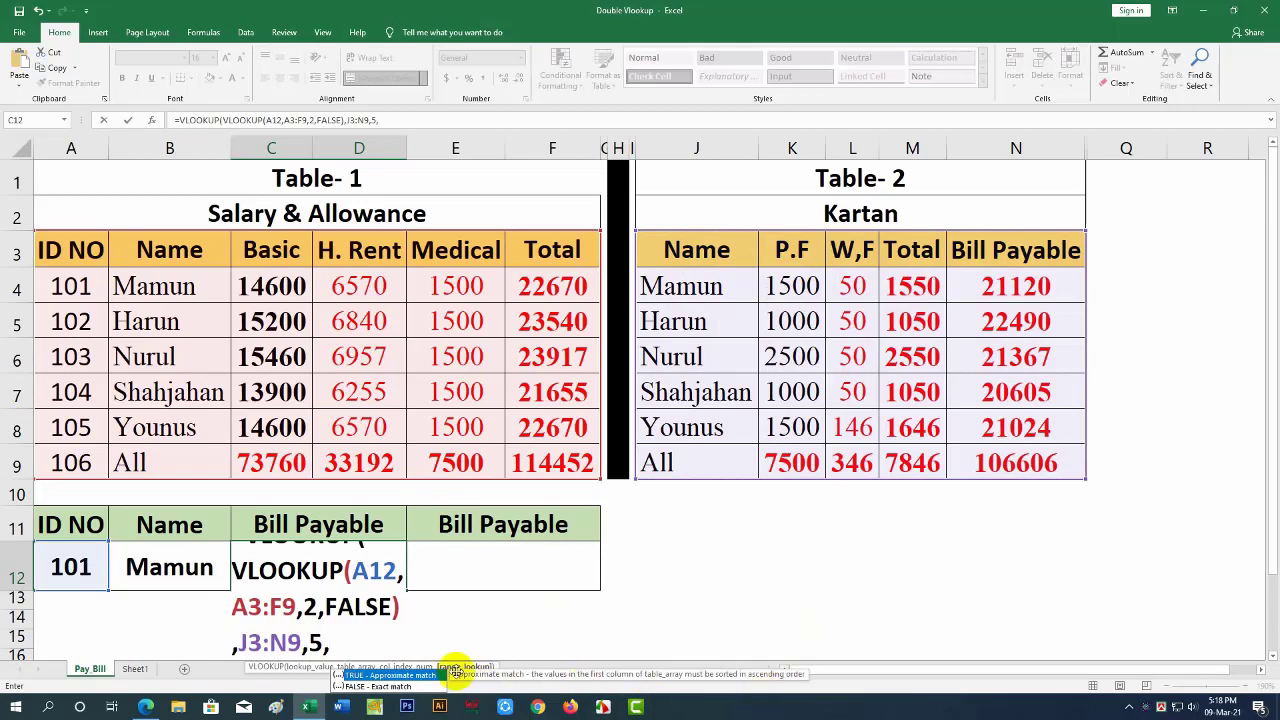
double_click(395, 687)
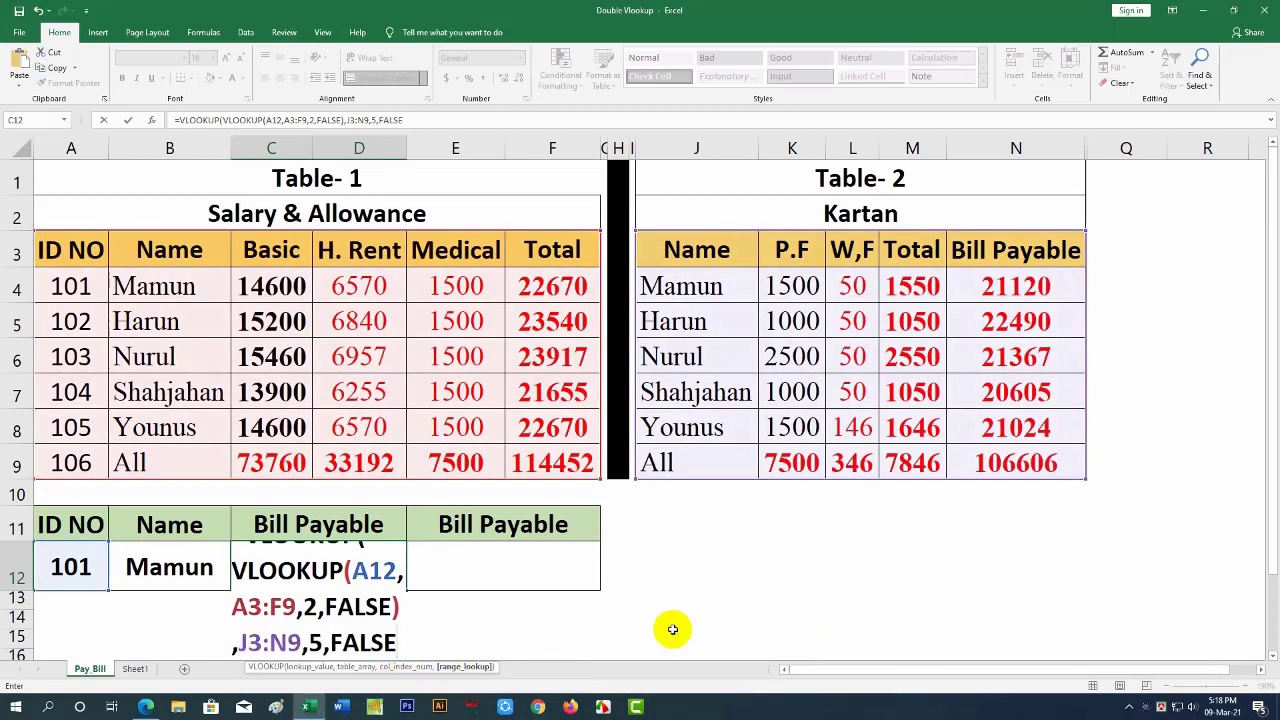
text())
key(Return)
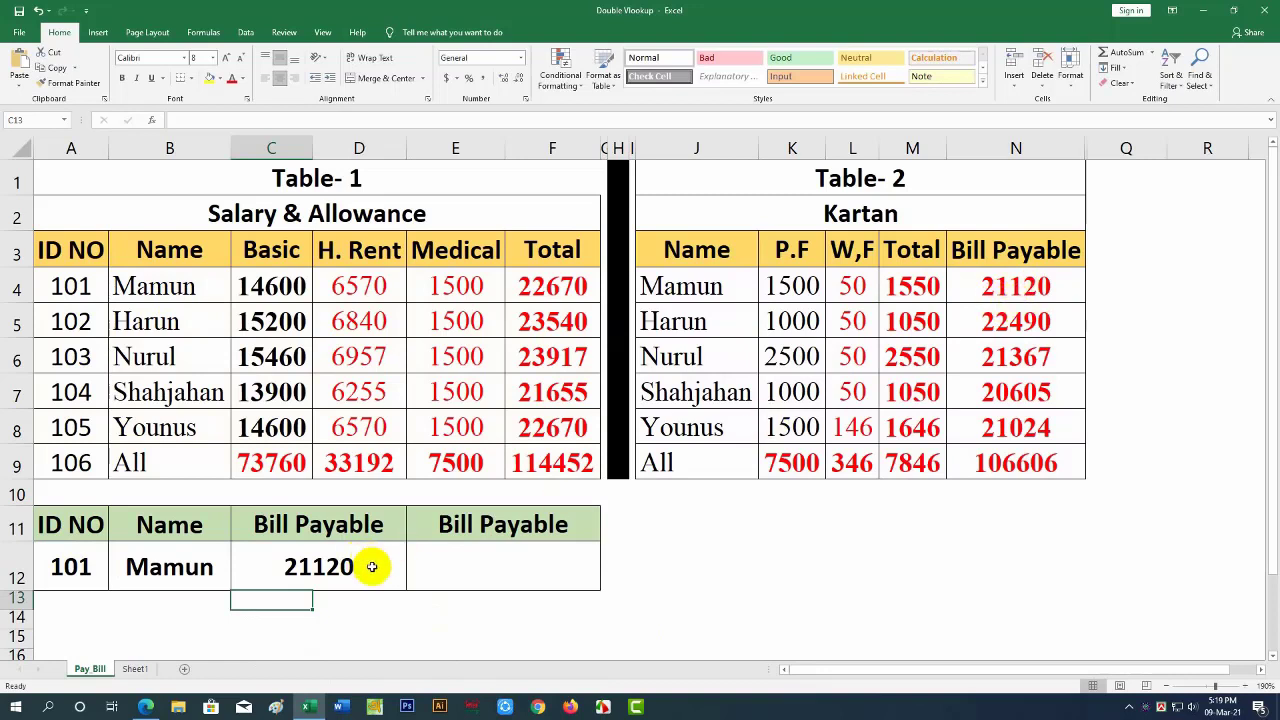
Clear the name formula from B12 and choose ID 103 in A12 to test the nested Bill Payable lookup.
click(166, 571)
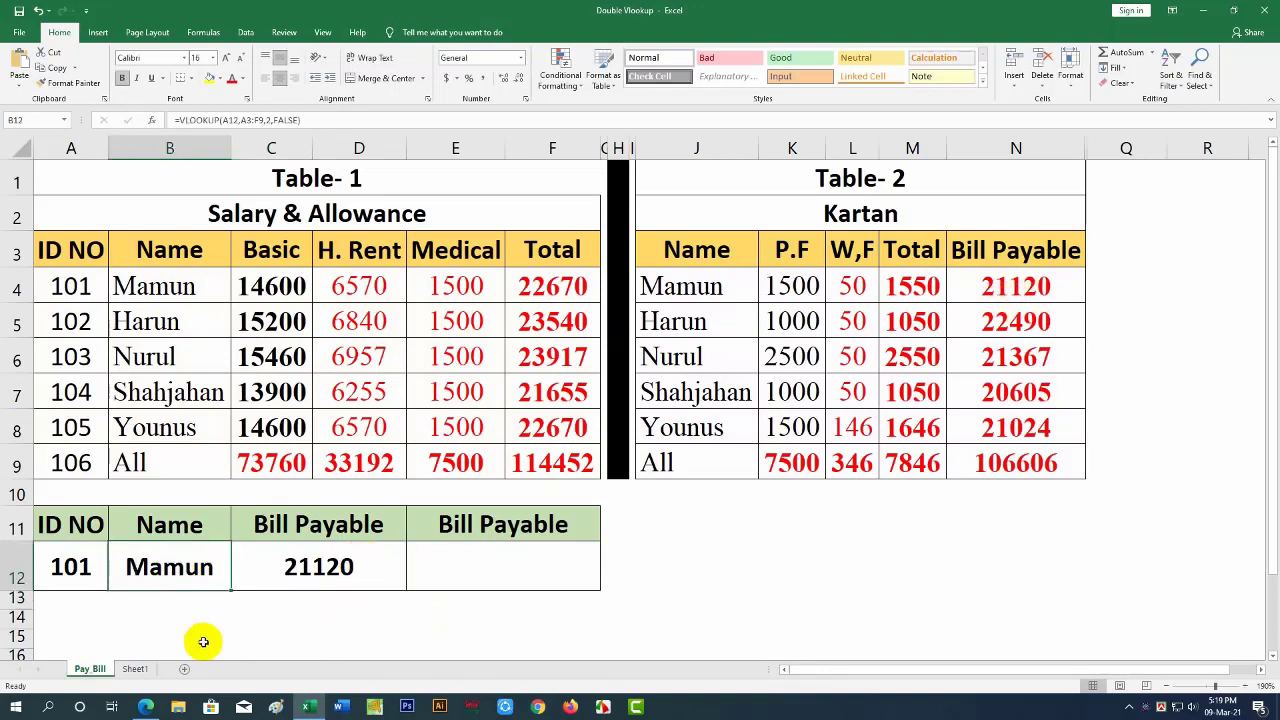
key(Delete)
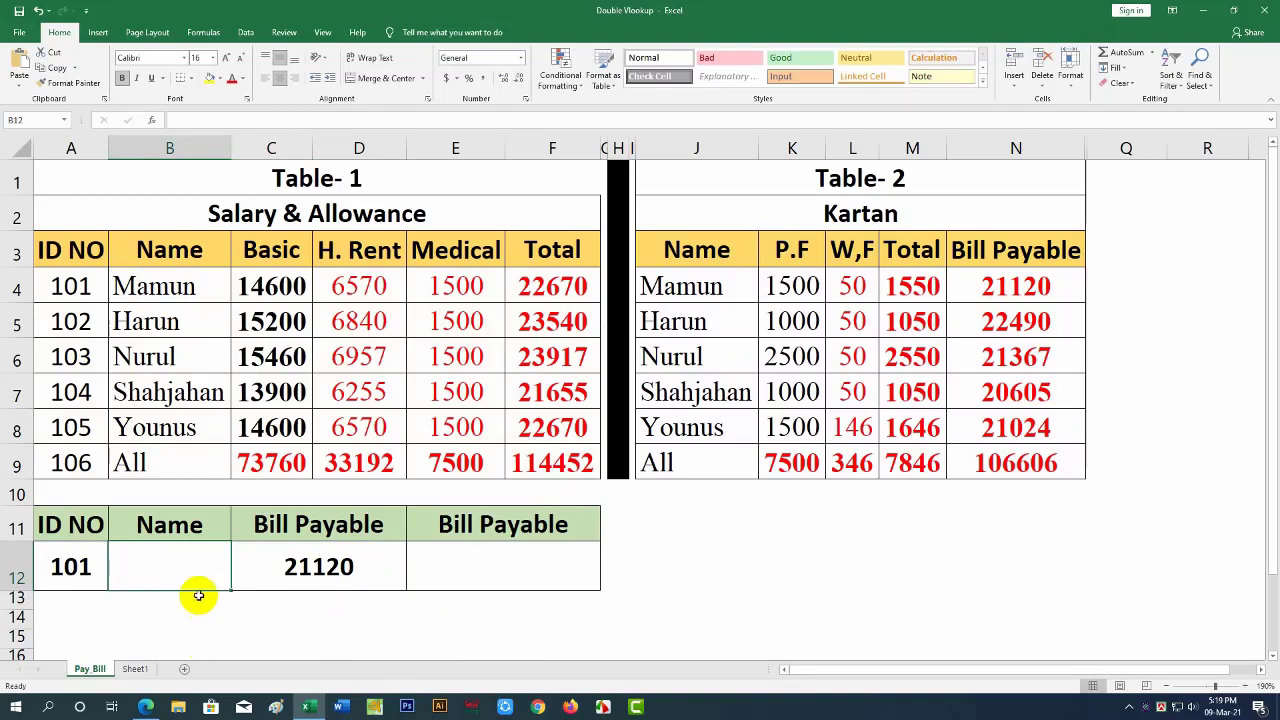
click(330, 622)
click(85, 566)
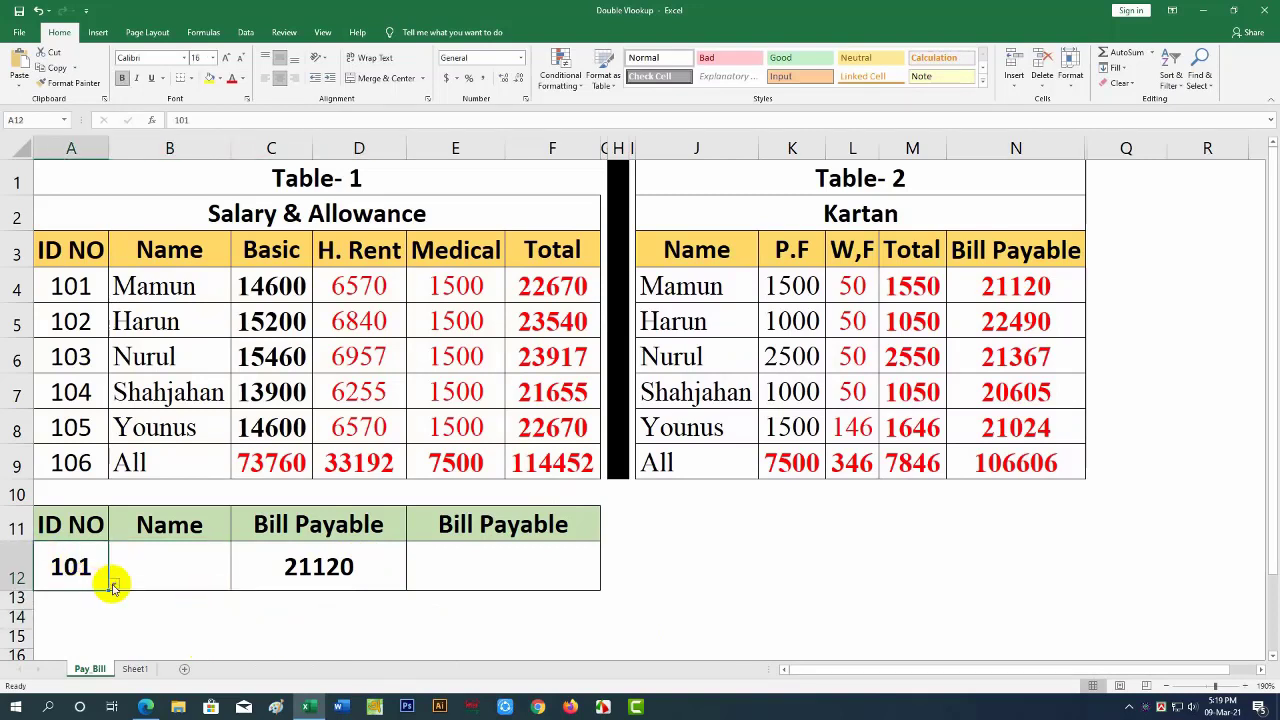
click(114, 583)
click(45, 633)
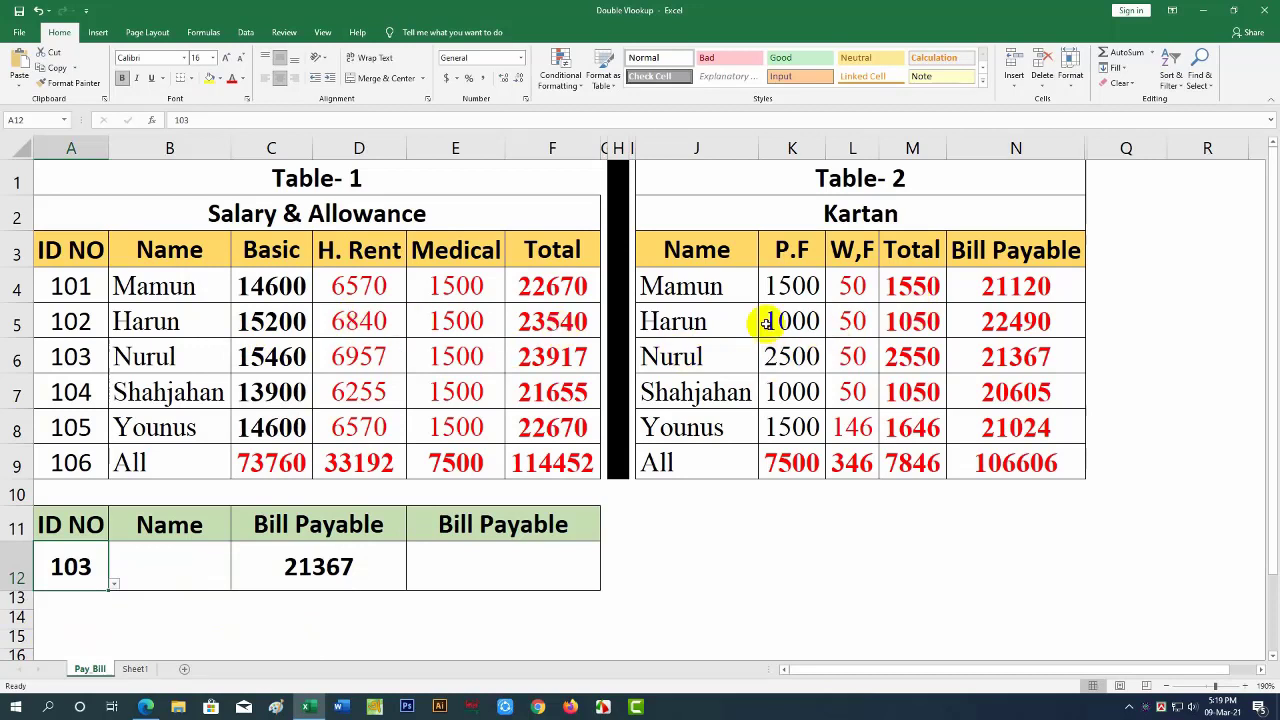
click(763, 523)
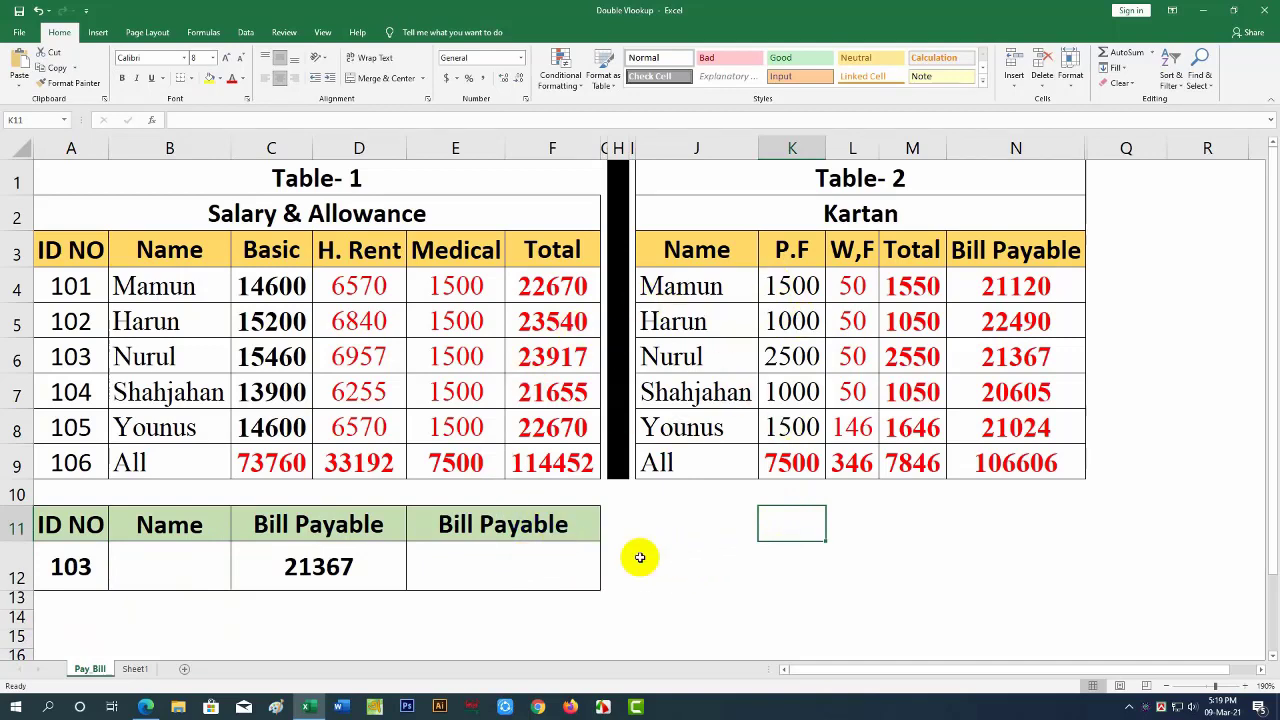
View the Kartan table on Sheet1 and return to the Pay_Bill sheet.
click(136, 669)
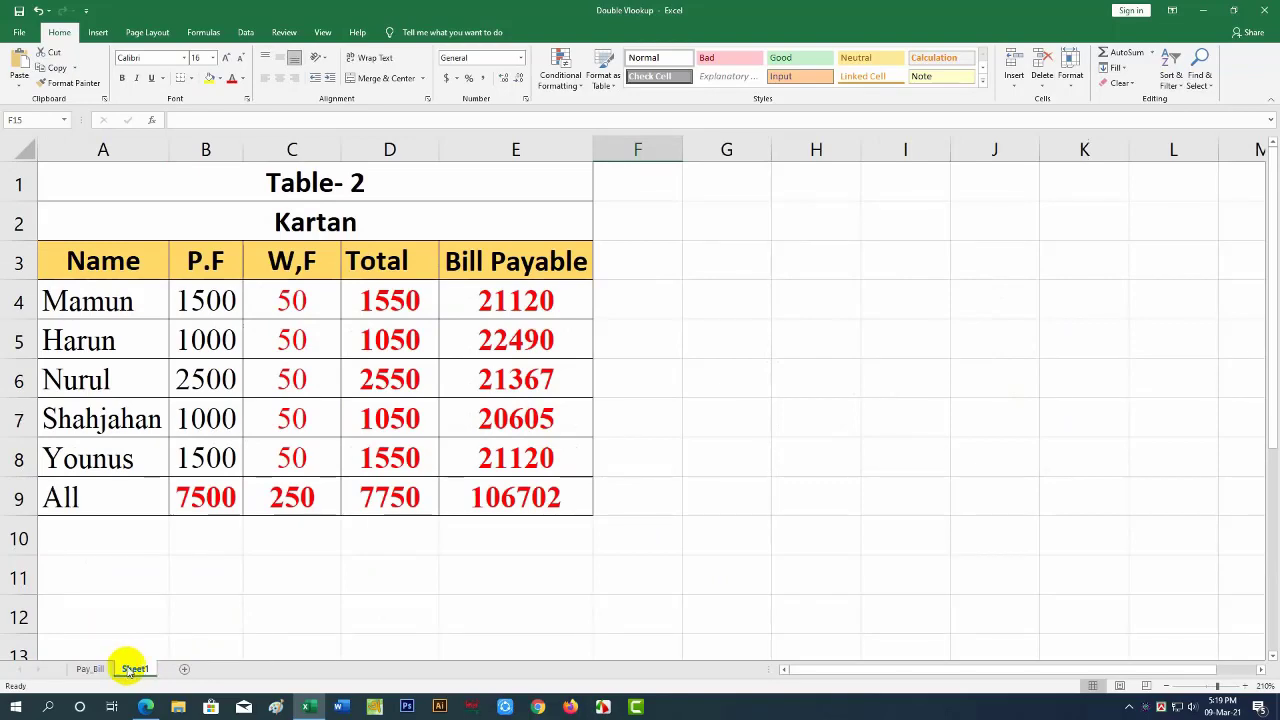
click(90, 669)
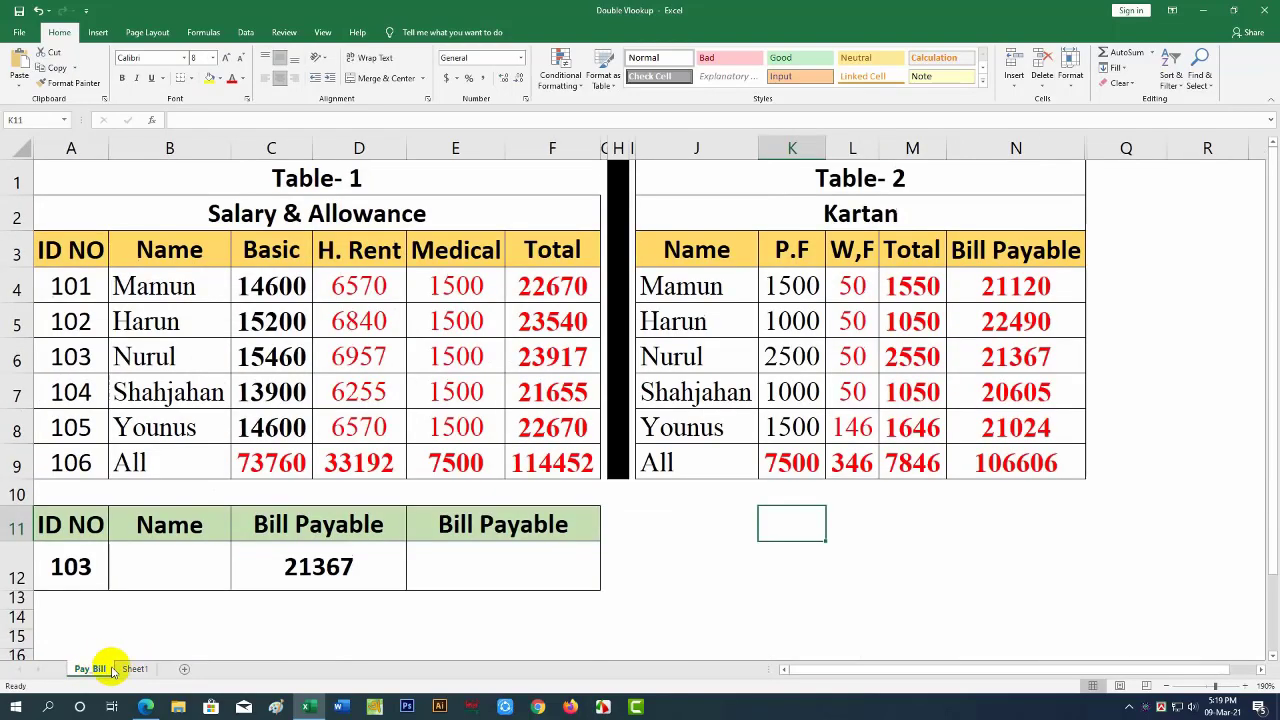
Enter a VLOOKUP in E12 that looks up A12 in A3:F9, with column index 2 and FALSE for an exact match.
click(508, 568)
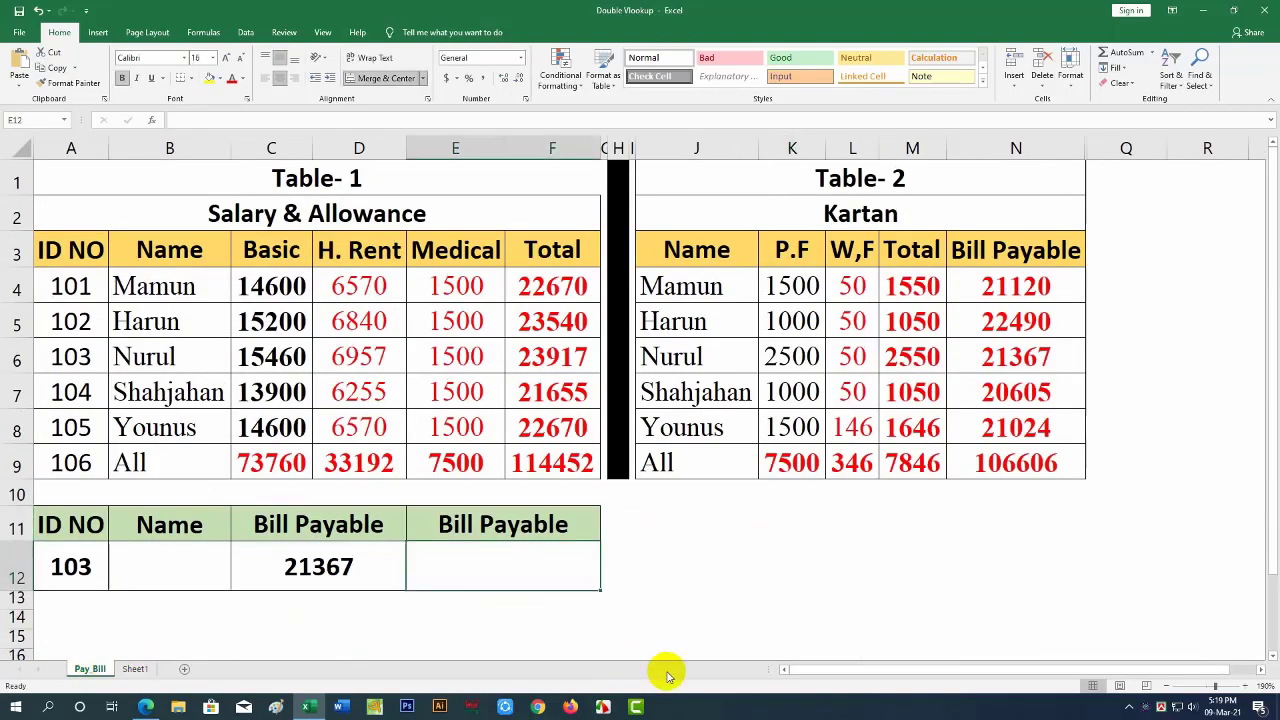
text(=vl)
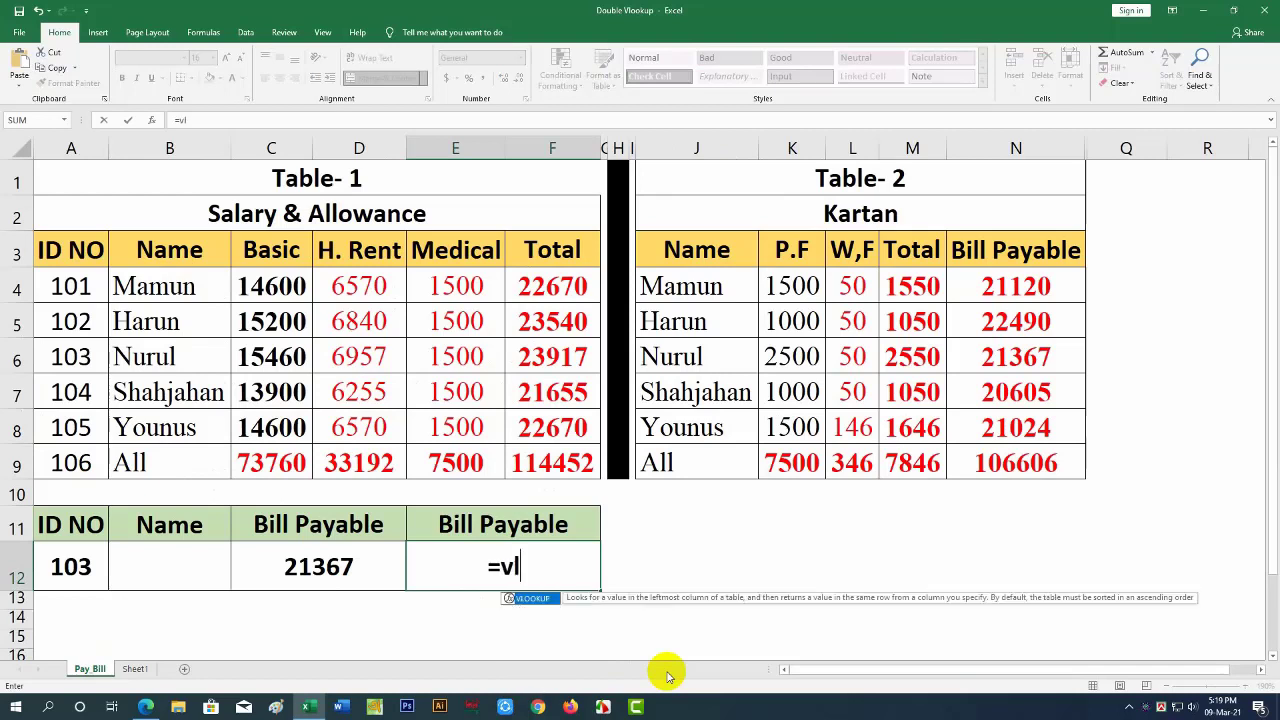
key(Tab)
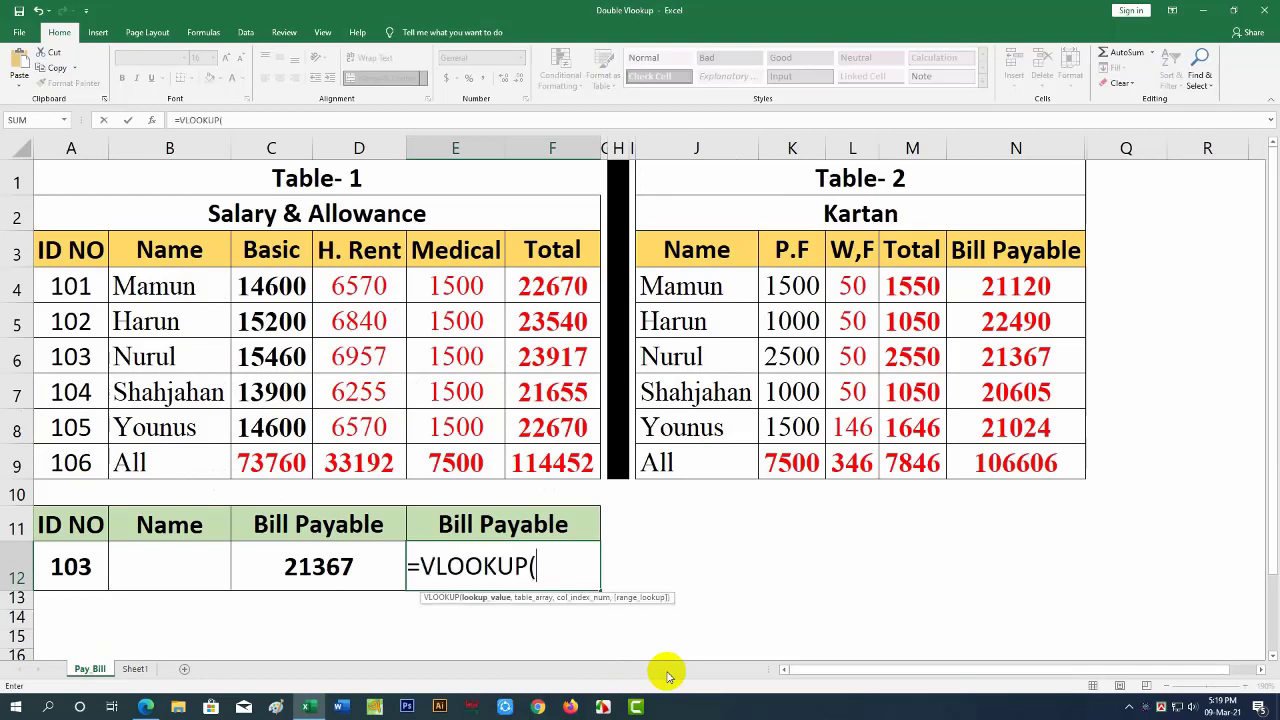
click(74, 566)
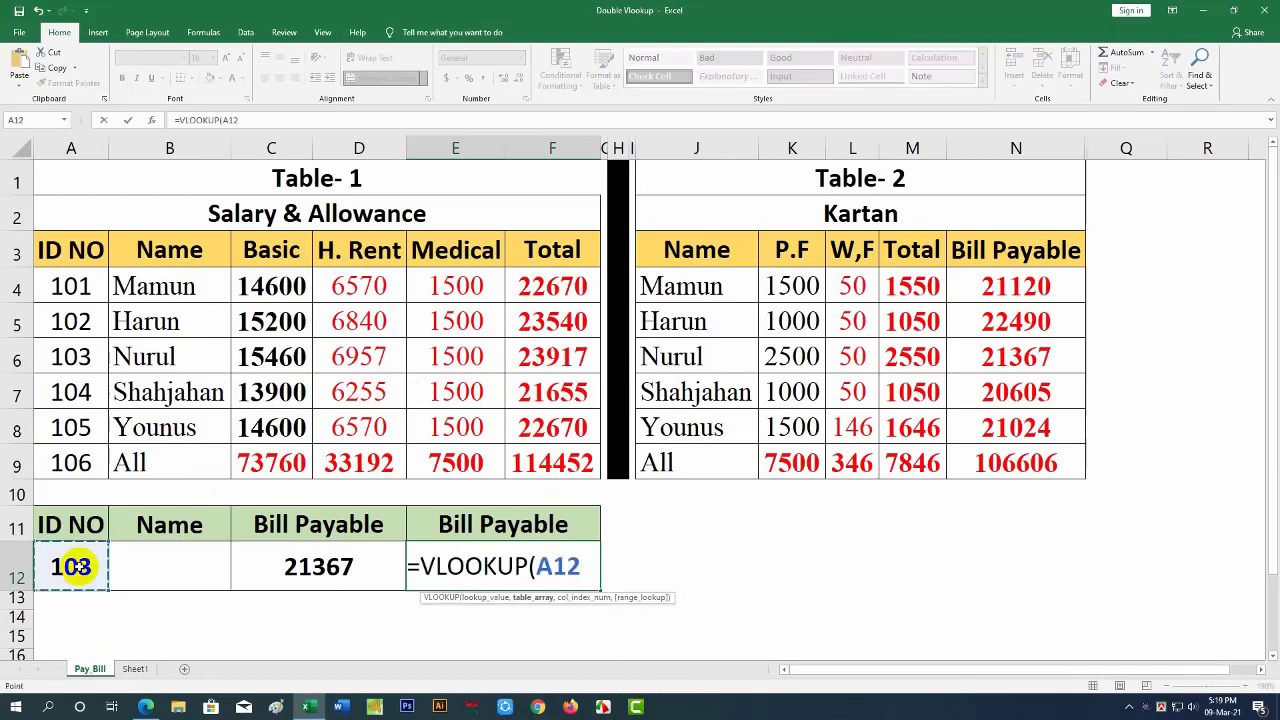
text(,)
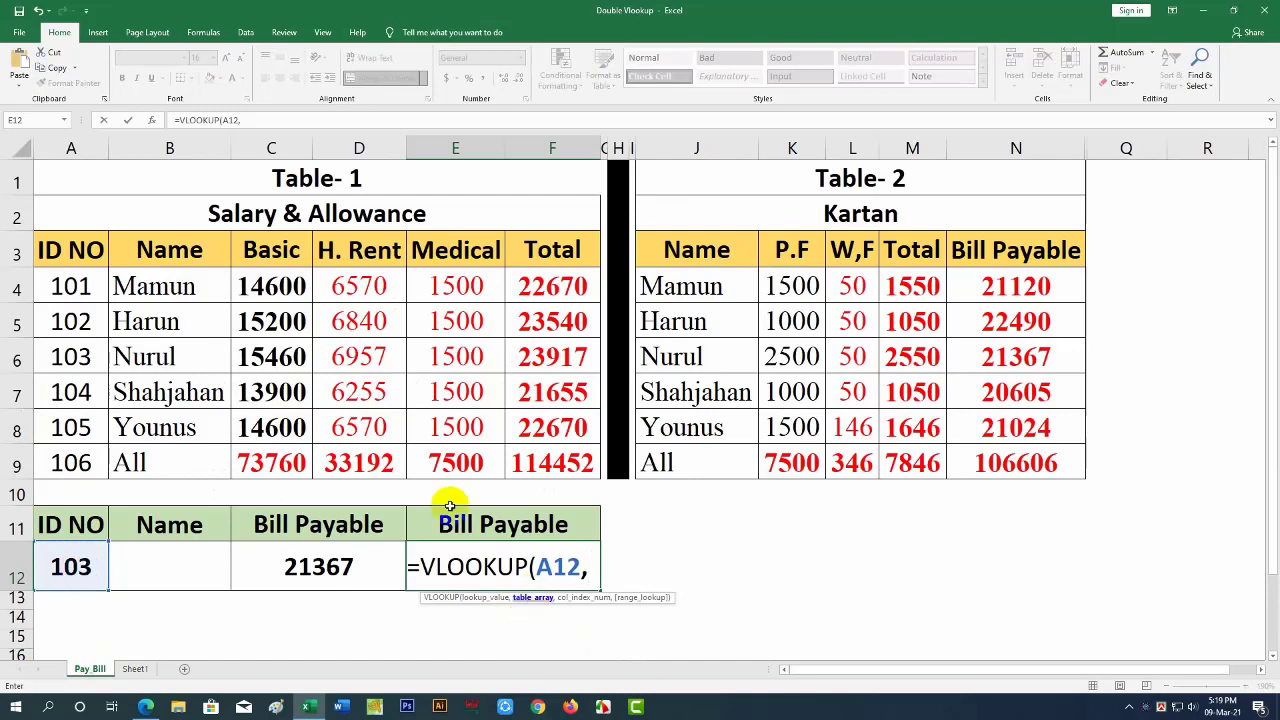
drag(68, 252, 545, 459)
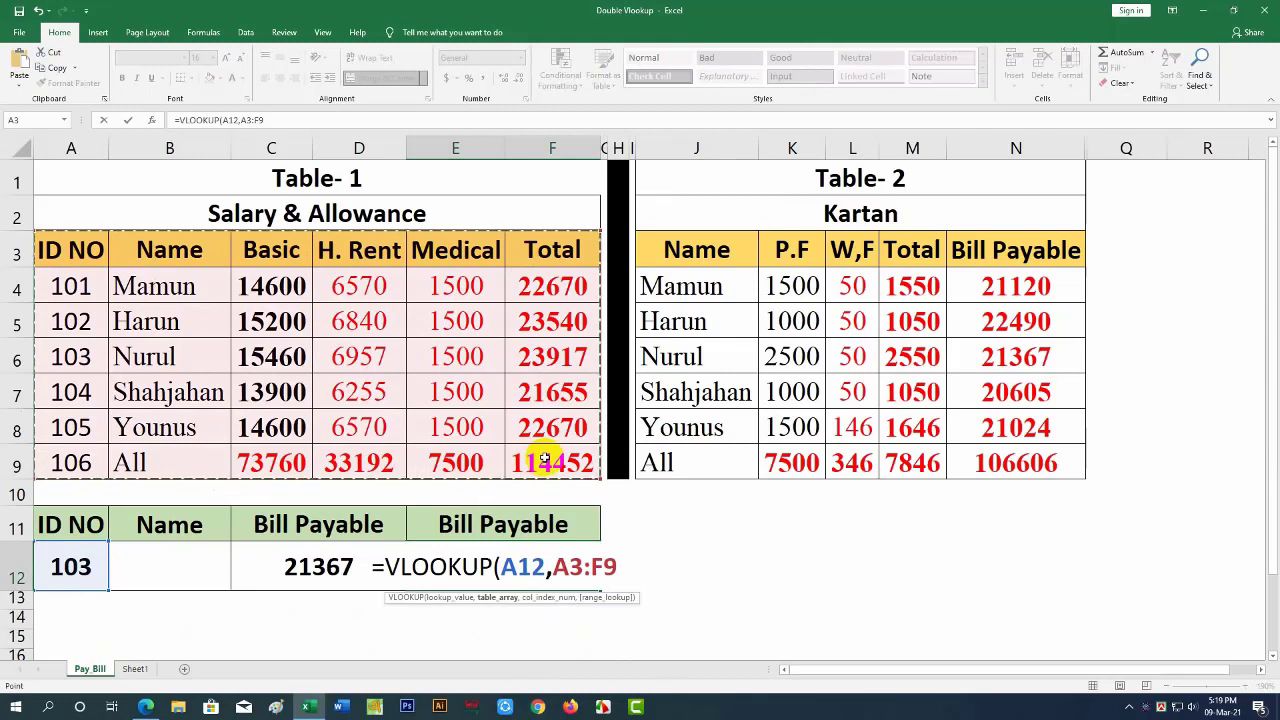
text(,)
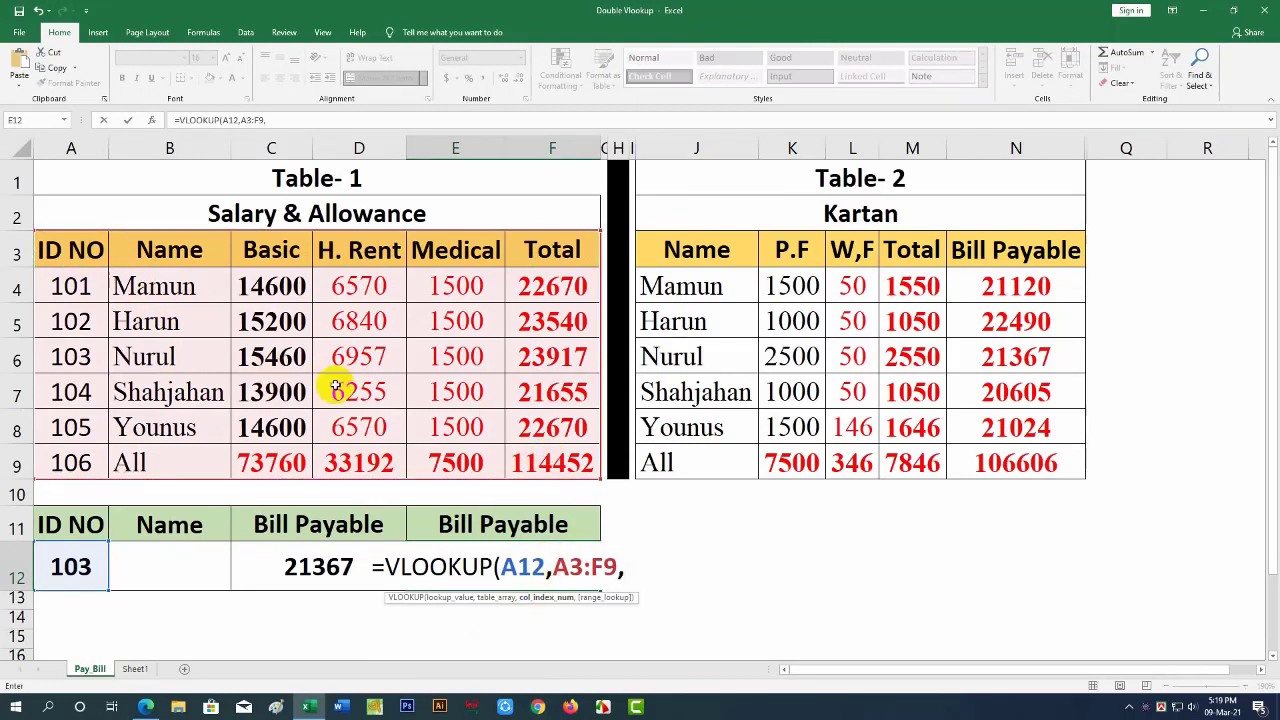
text(2,)
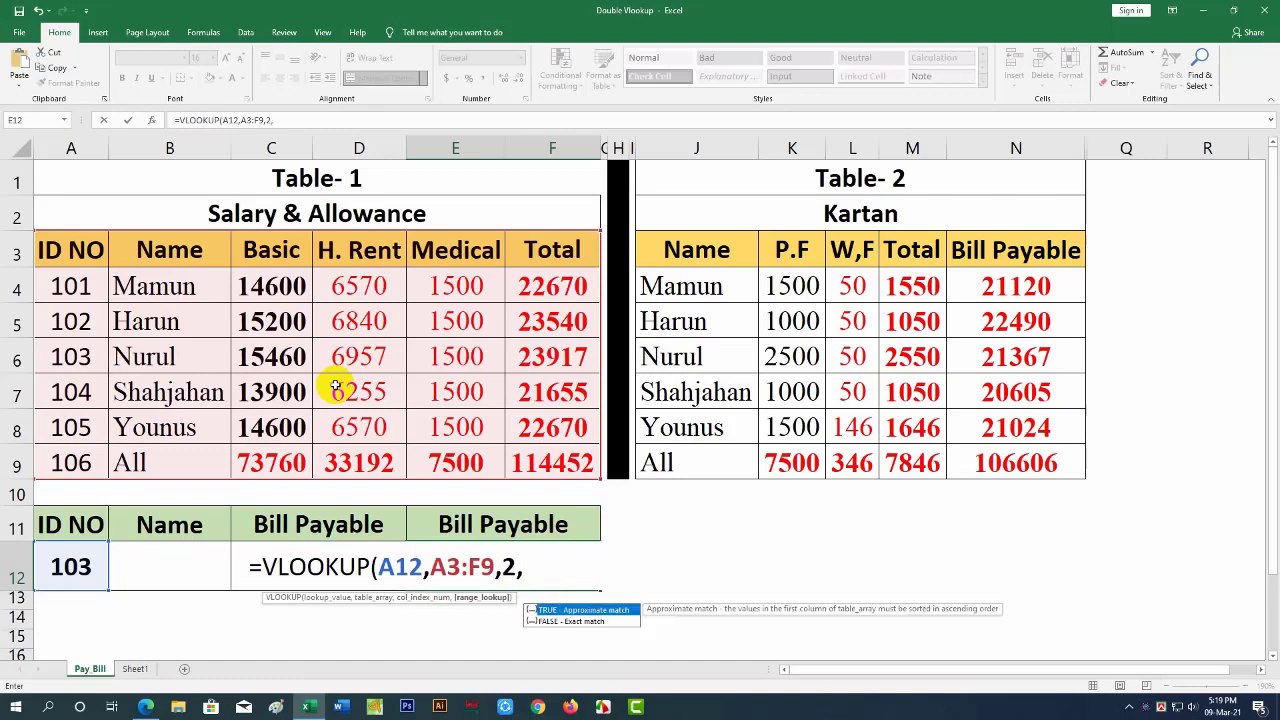
double_click(565, 621)
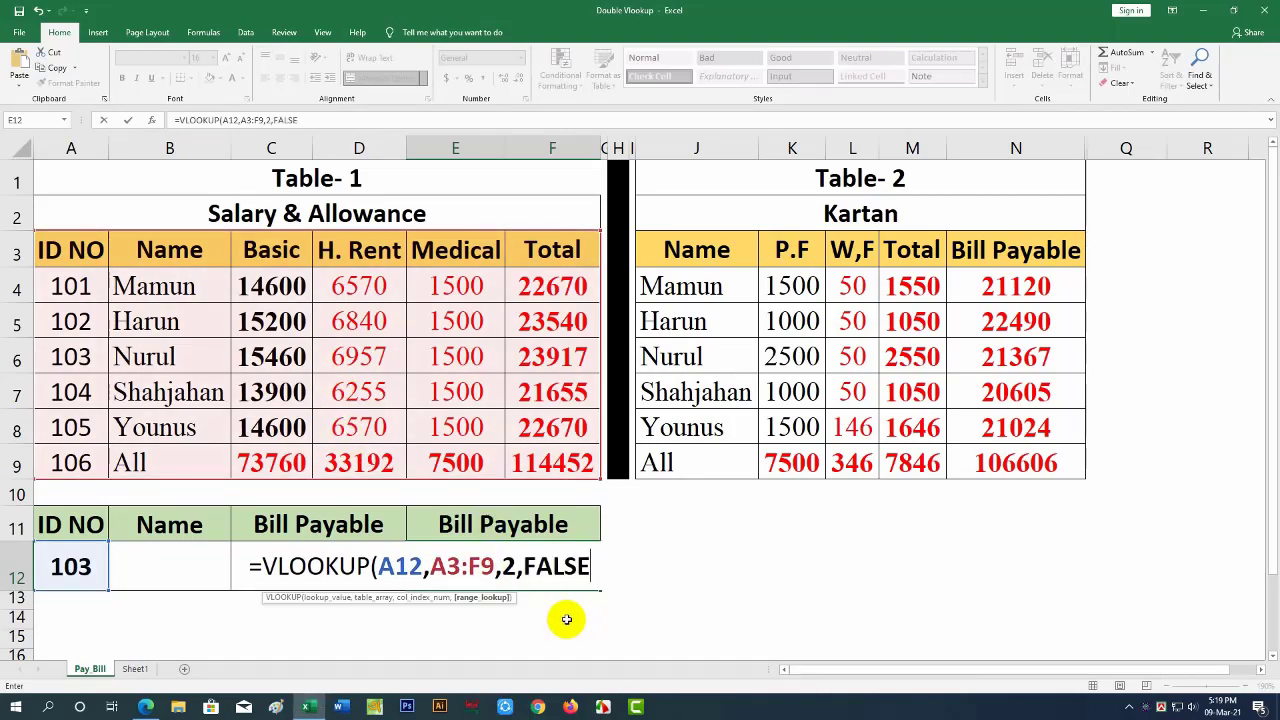
text())
key(Return)
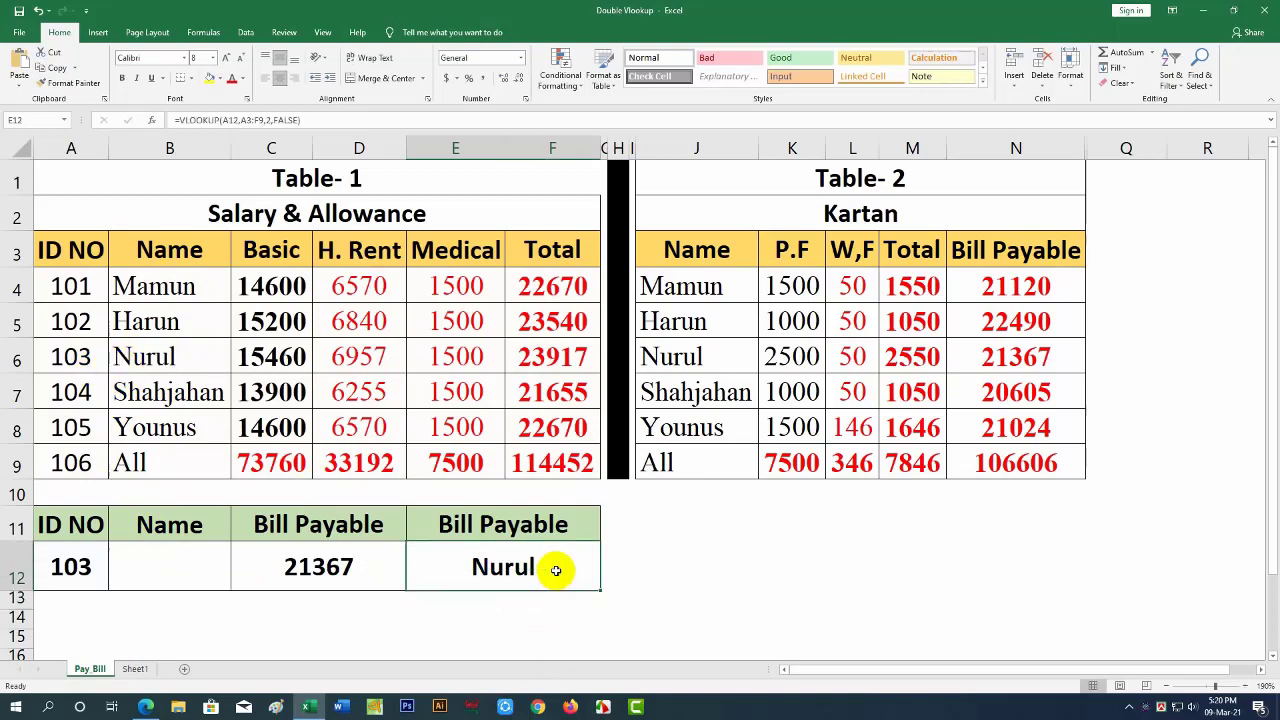
Insert an outer VLOOKUP in front of the formula in E12, using the existing lookup as its lookup value.
double_click(556, 570)
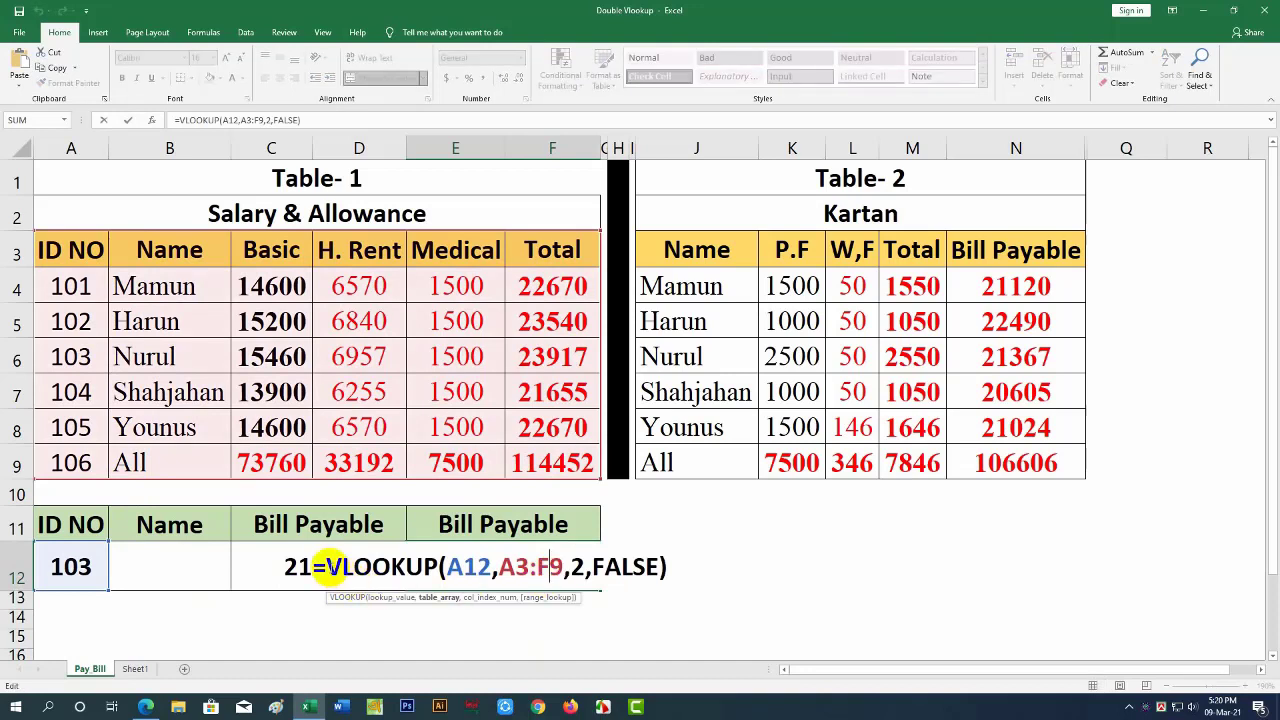
click(328, 566)
text(v)
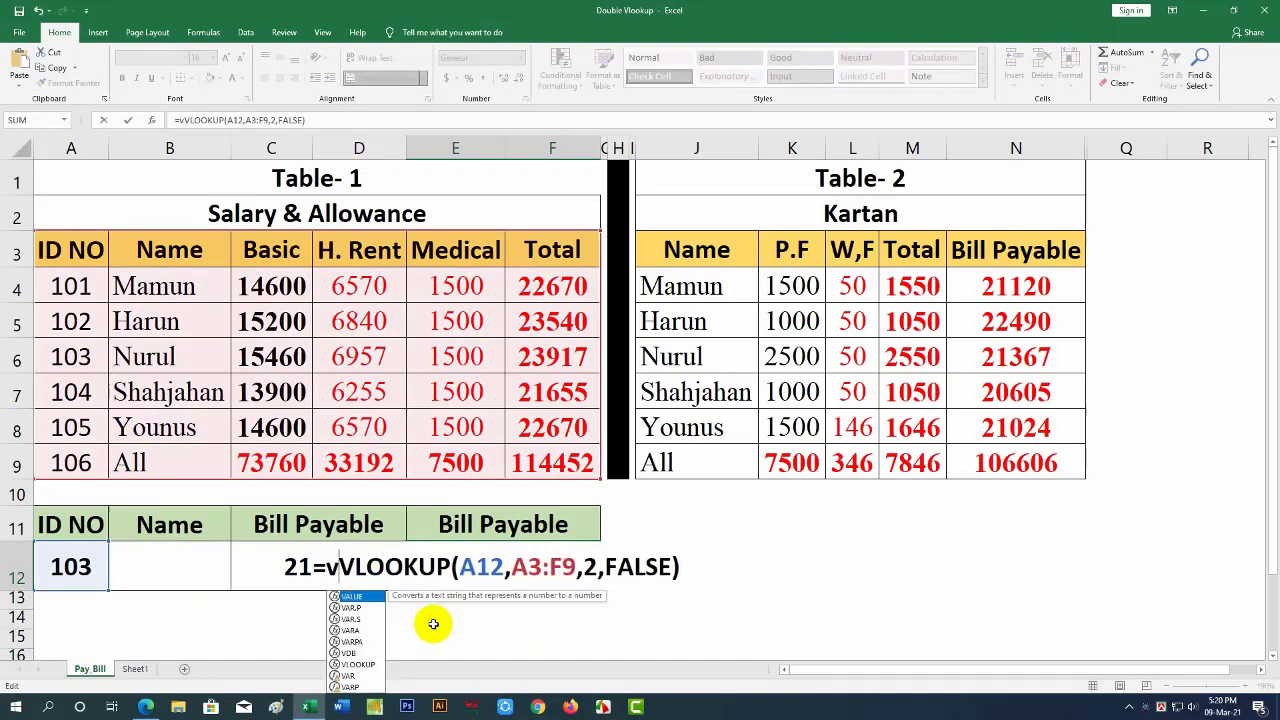
text(l)
key(Tab)
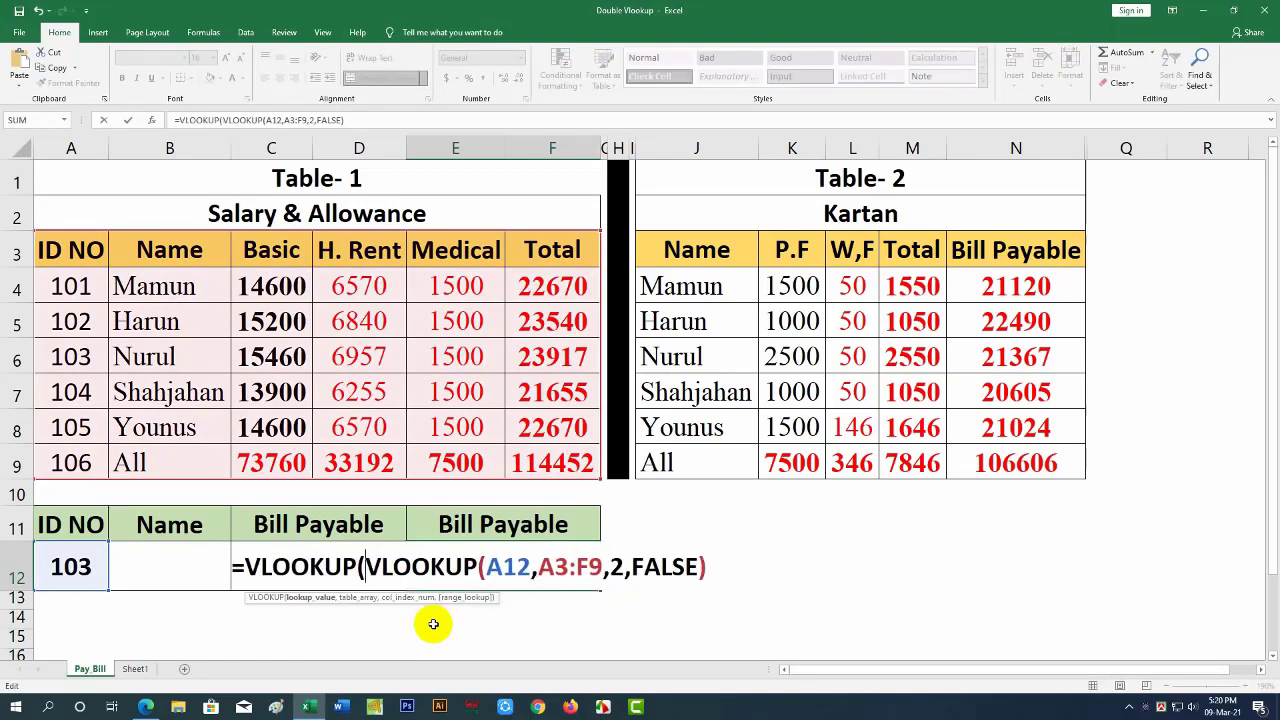
click(711, 568)
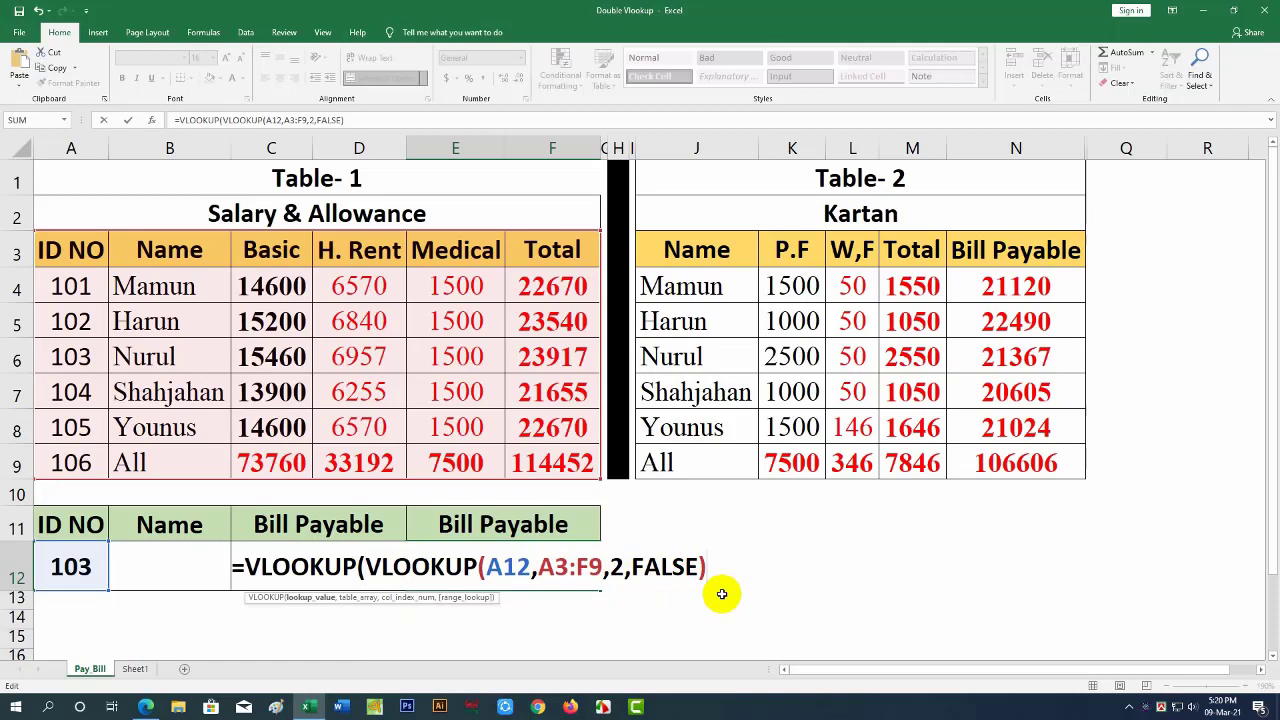
text(,)
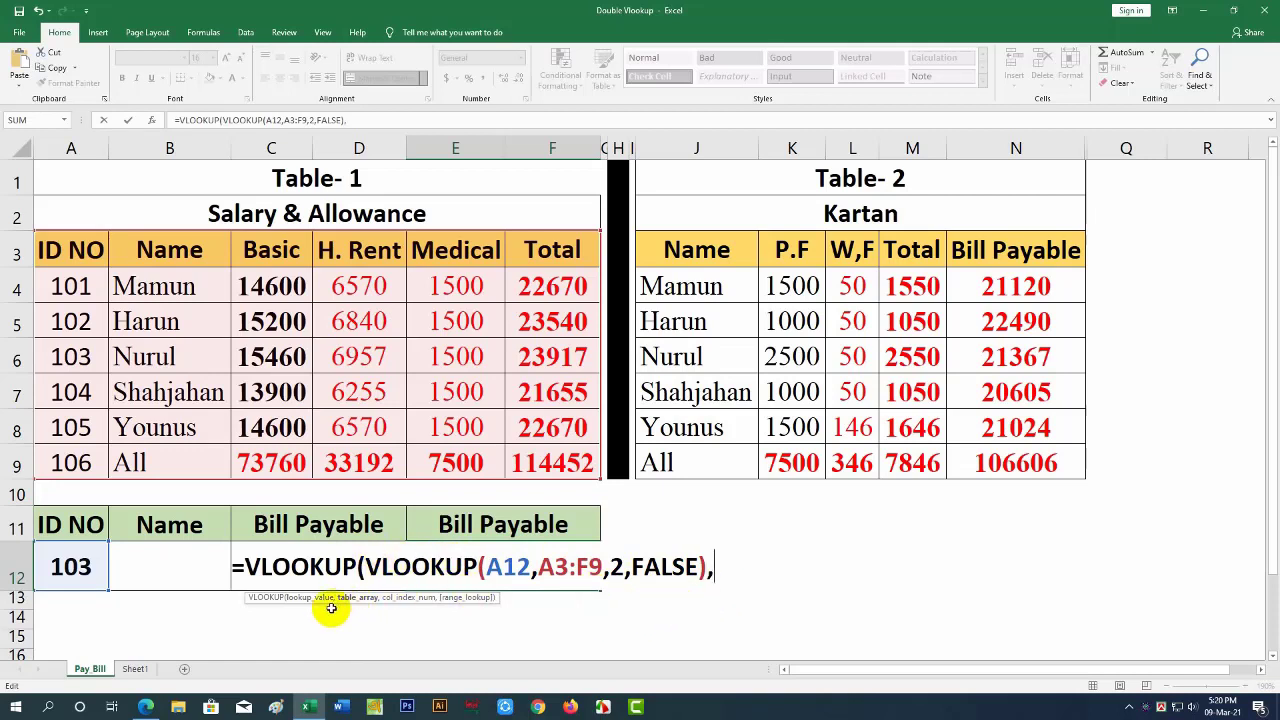
Complete the outer VLOOKUP in E12 with table range Sheet1!A3:E9, column index 4 and FALSE for an exact match.
click(135, 669)
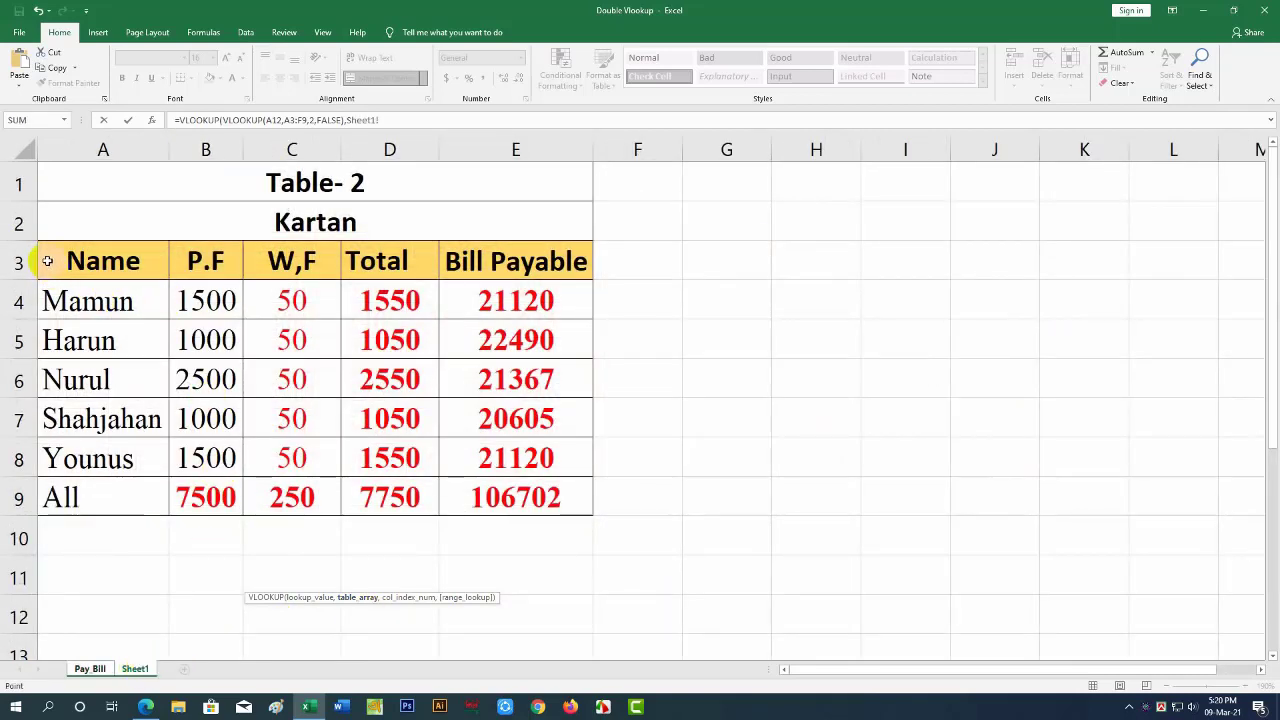
drag(47, 261, 510, 492)
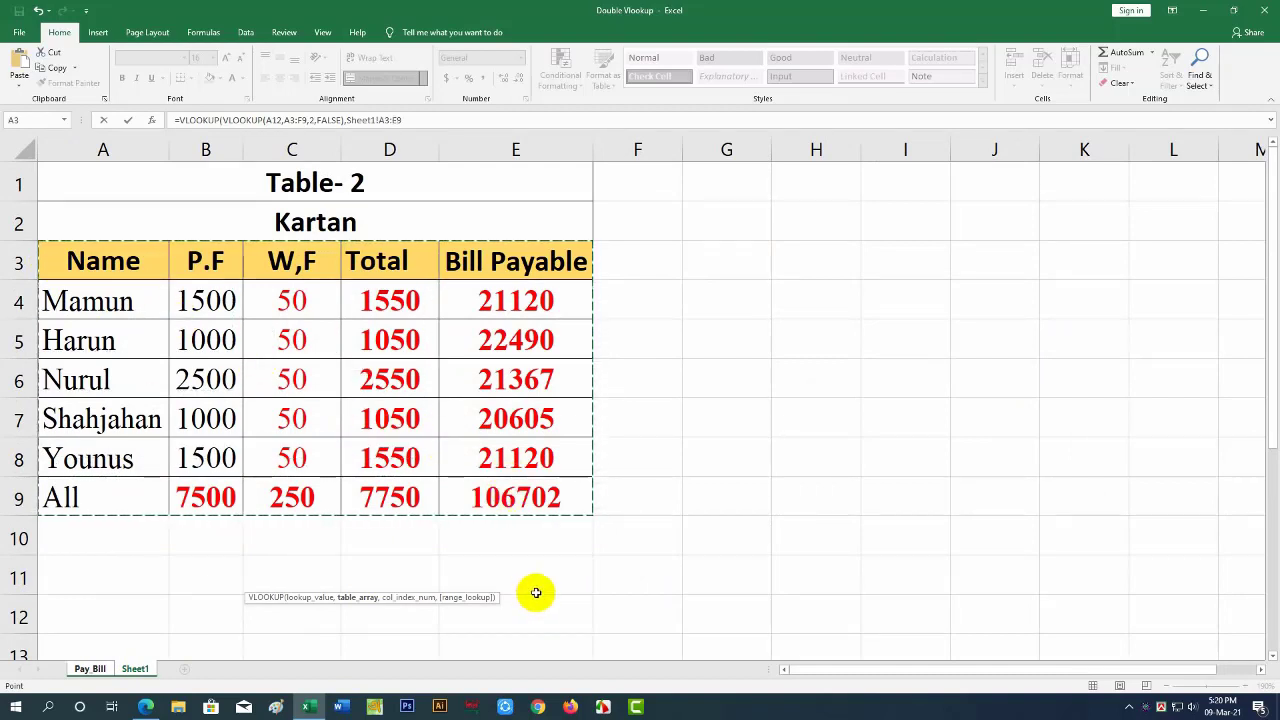
text(,)
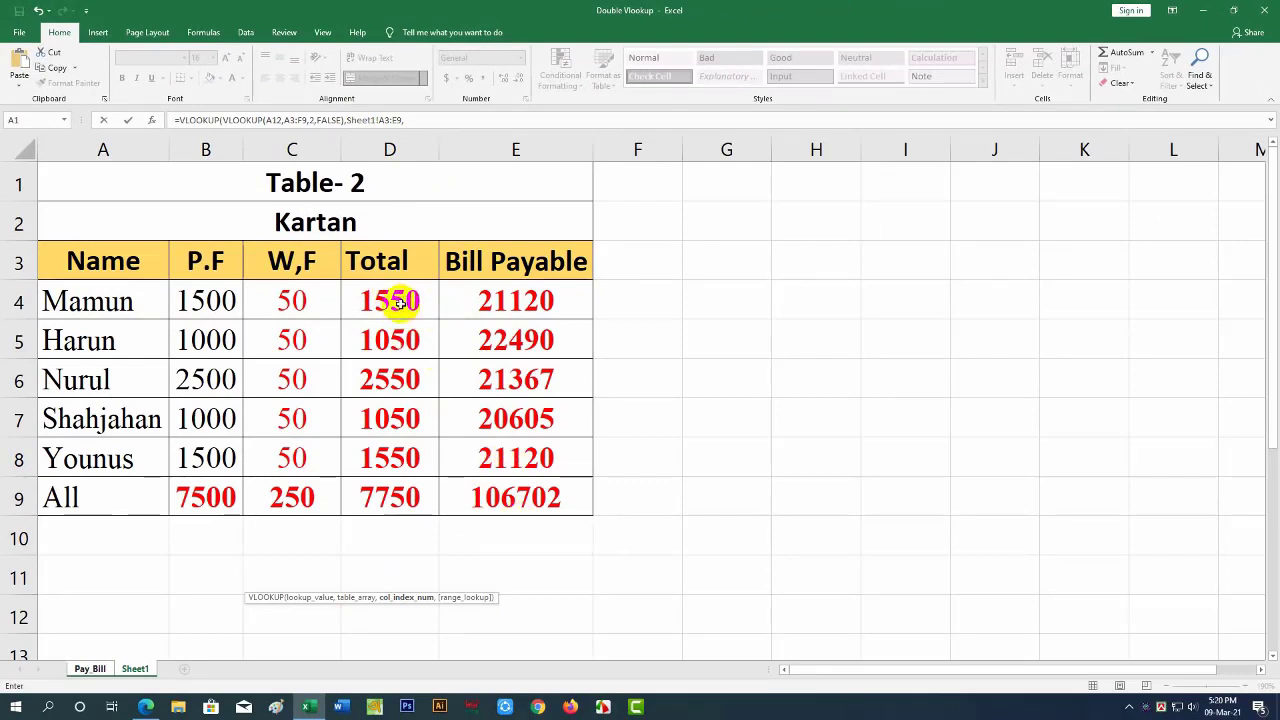
click(408, 121)
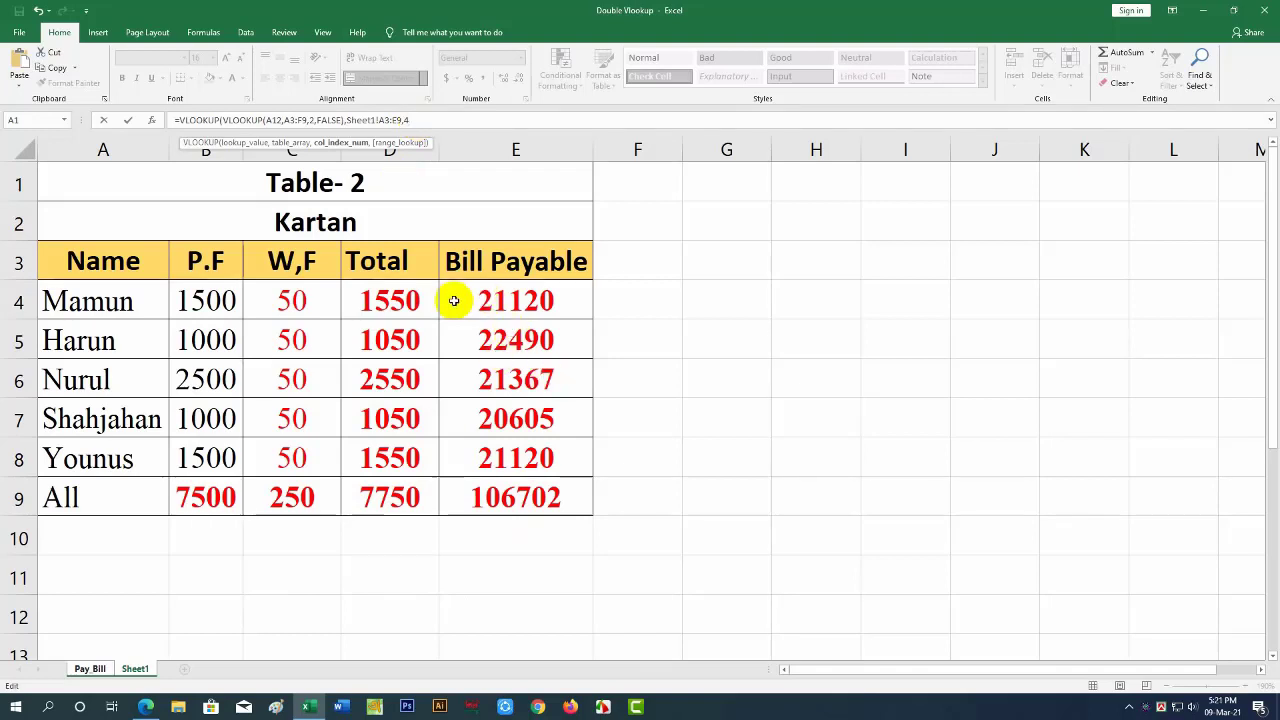
text(,)
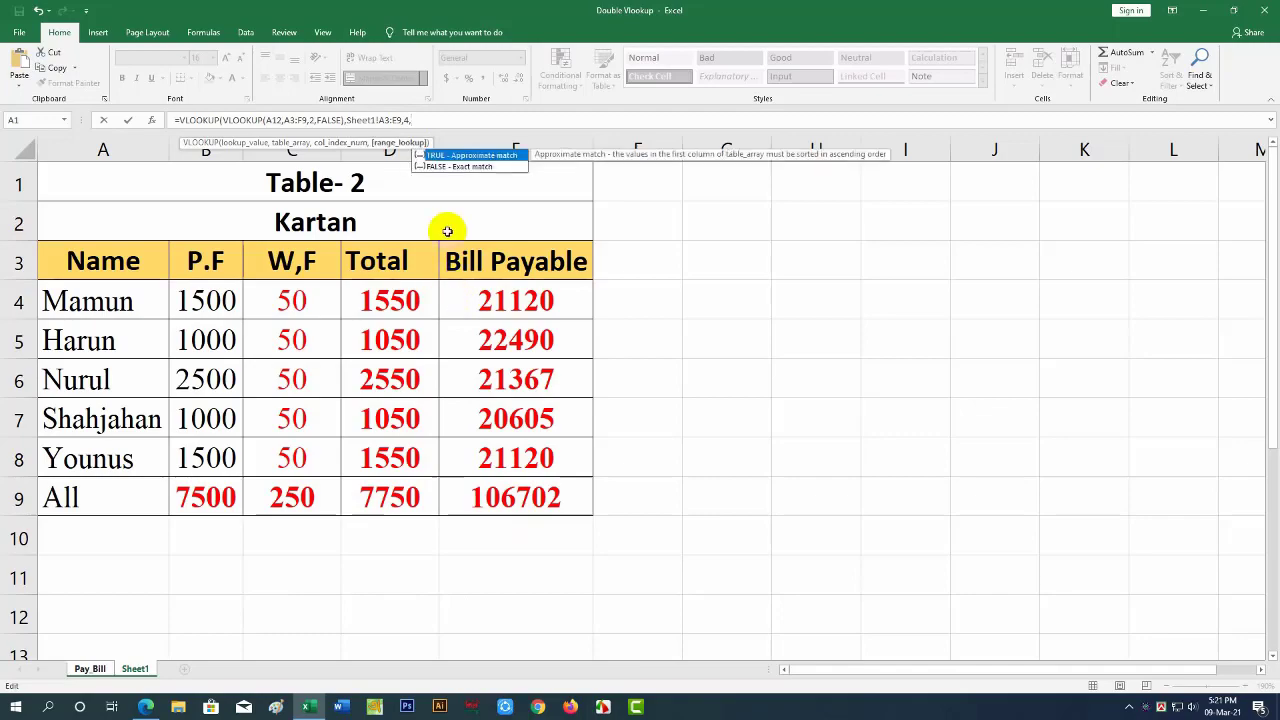
double_click(458, 166)
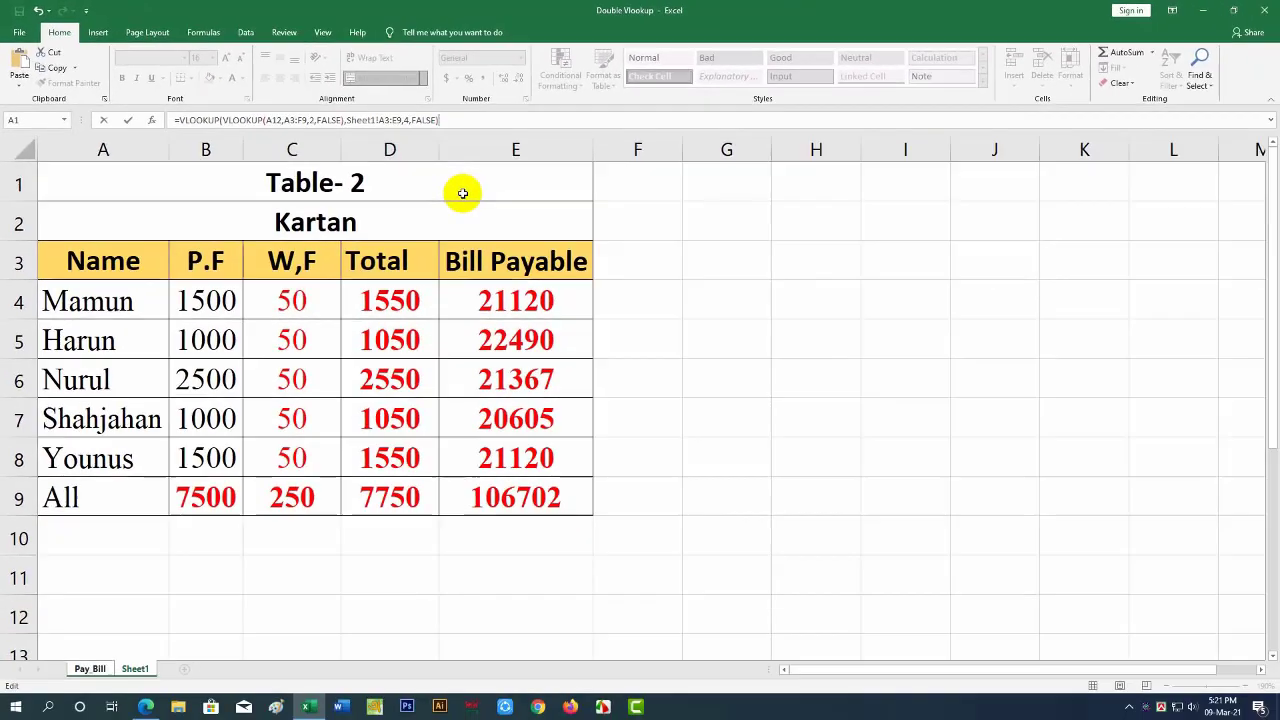
key(Return)
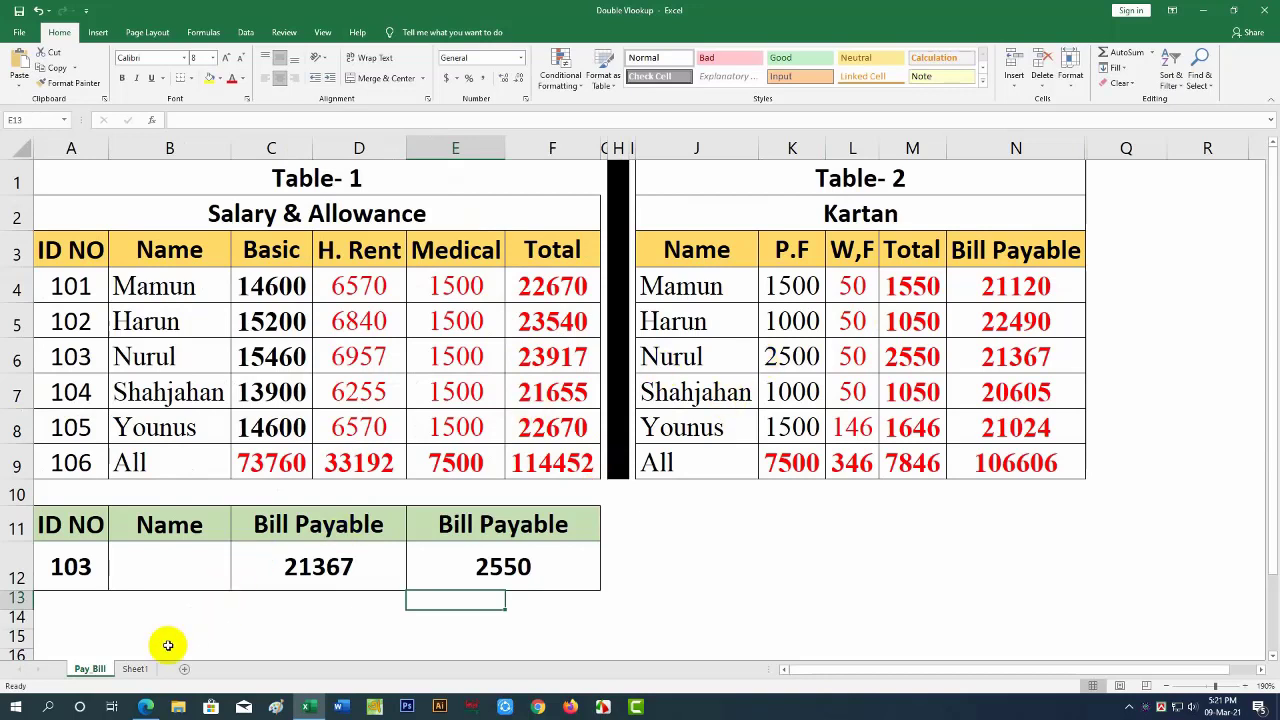
Choose ID 101 in A12 and compare the cross-sheet lookup result with the Kartan table on Sheet1.
click(80, 568)
click(114, 583)
click(91, 551)
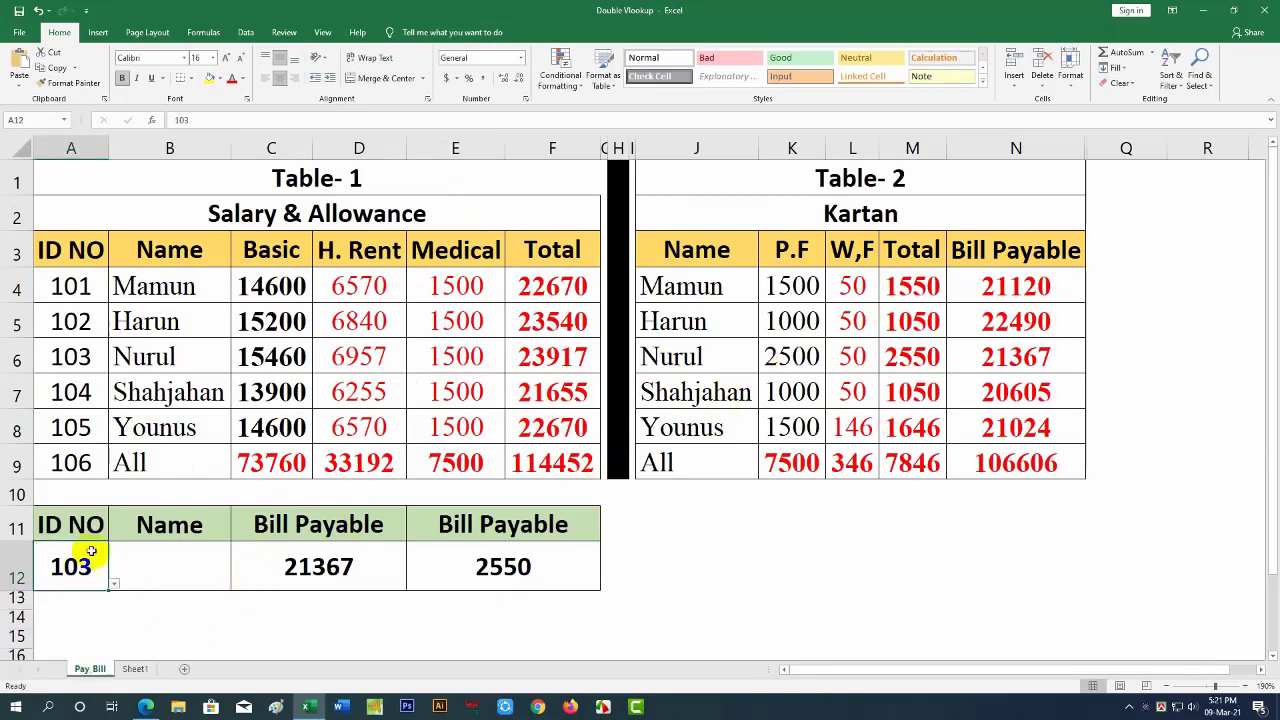
click(114, 583)
click(88, 388)
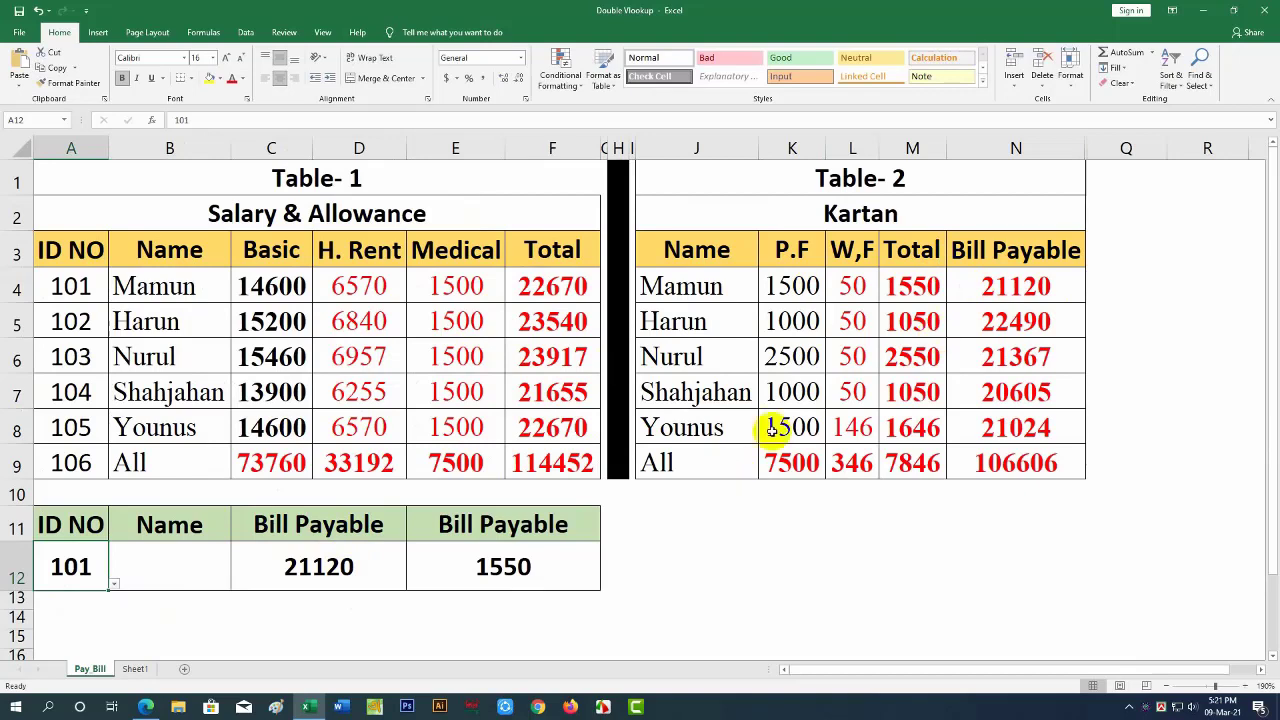
click(133, 669)
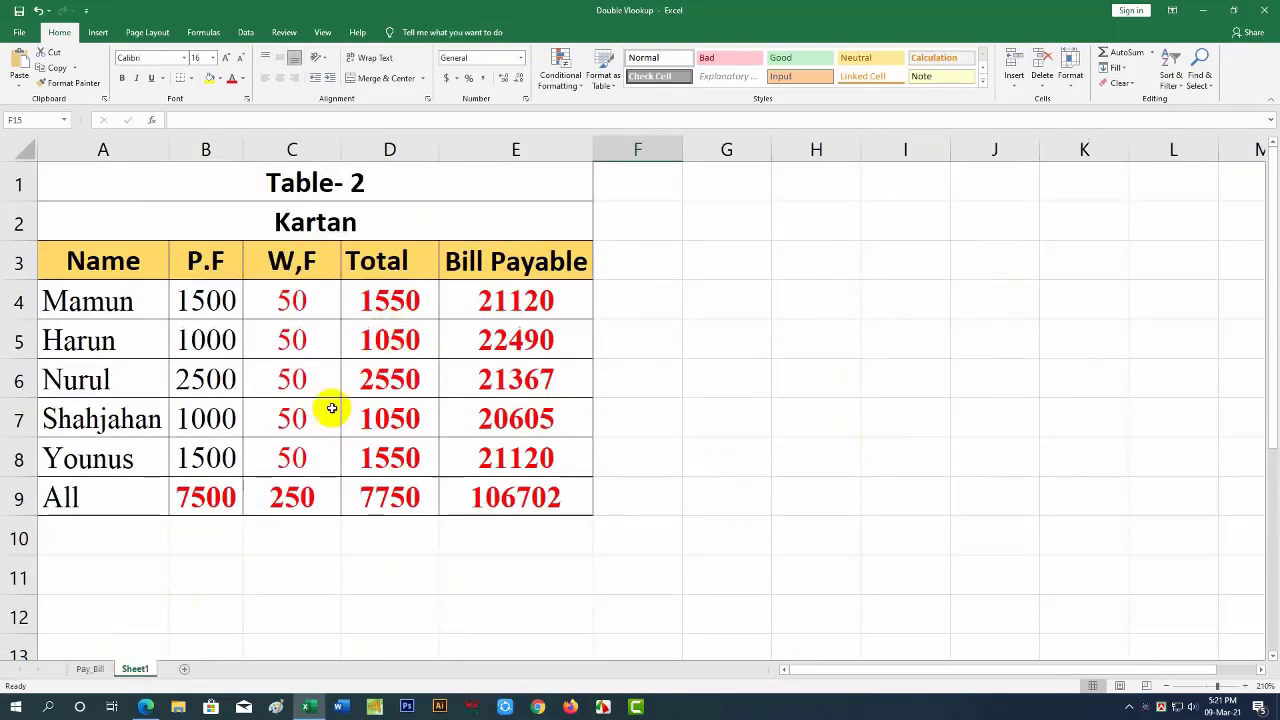
click(90, 669)
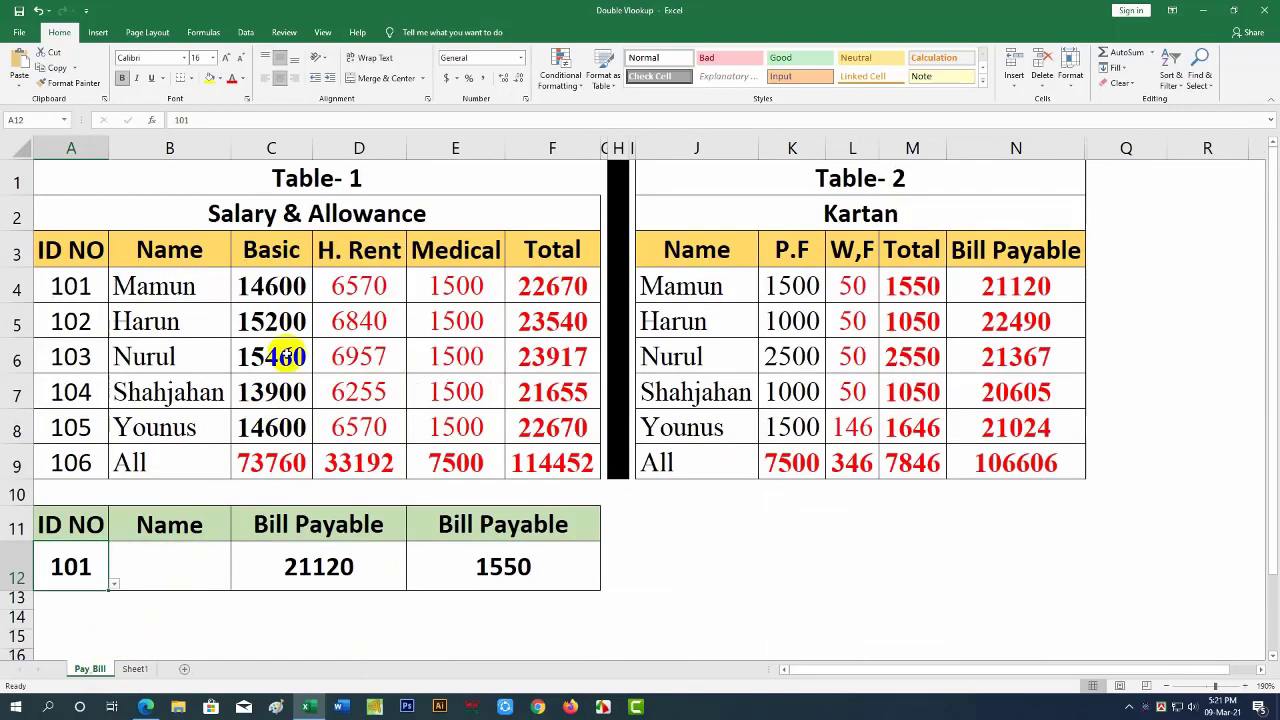
Clear the Basic salary in C4, check the effect in the Kartan table on Sheet1, and undo the deletion.
click(267, 287)
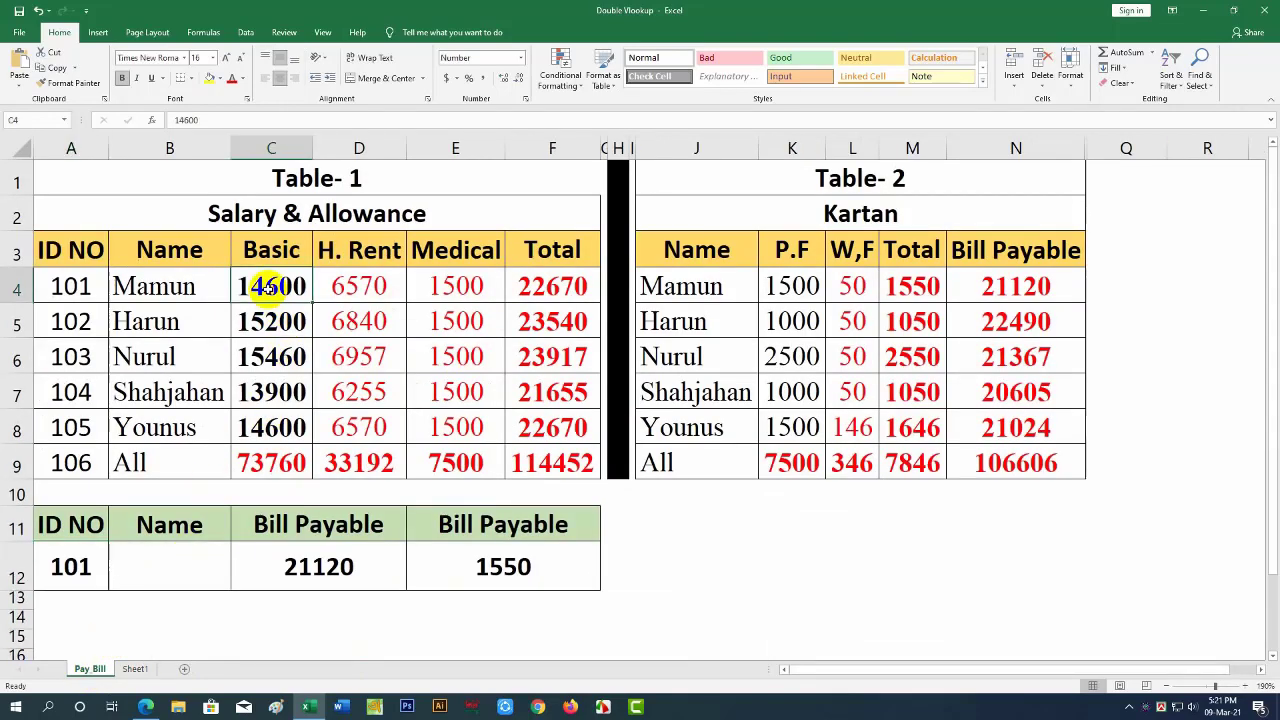
key(Delete)
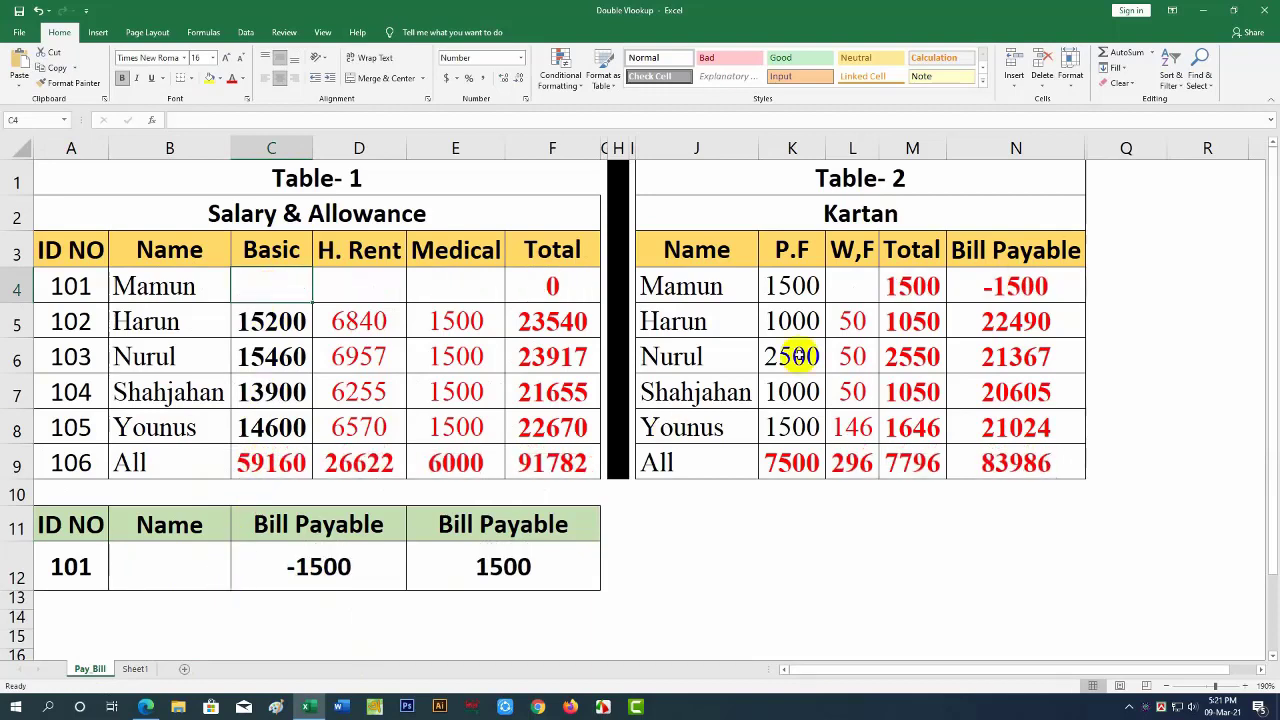
click(135, 668)
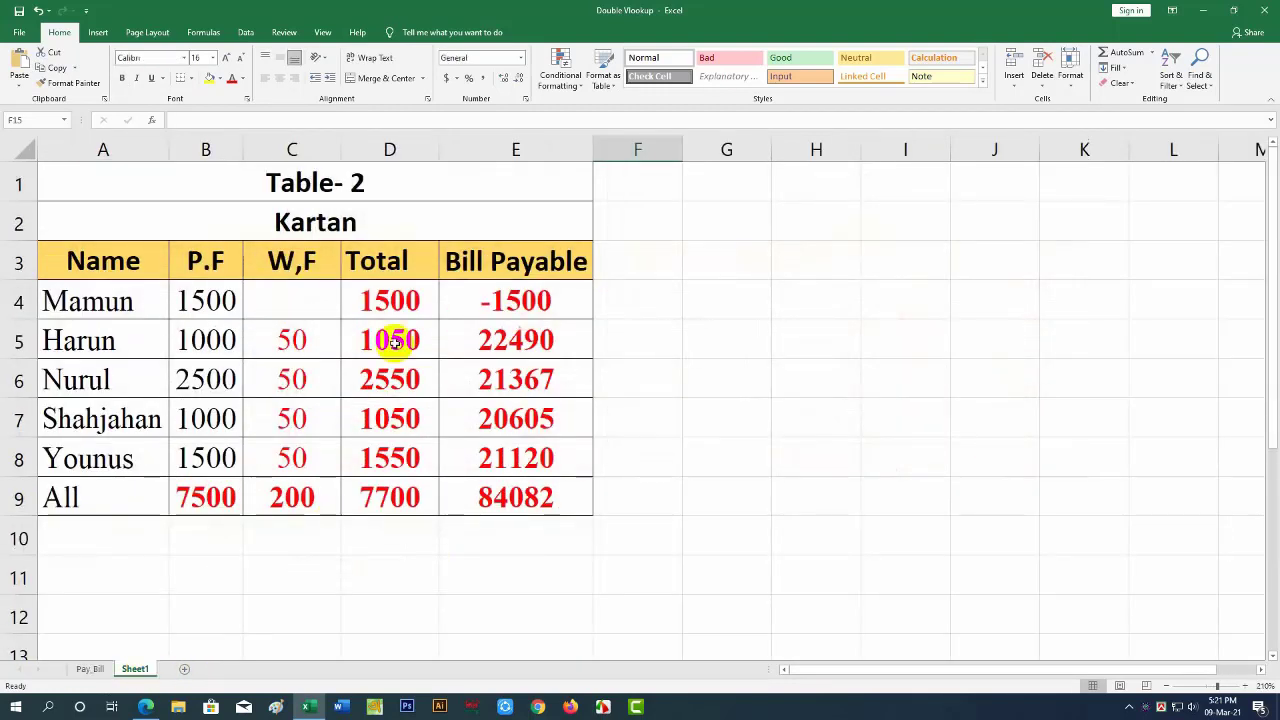
click(102, 670)
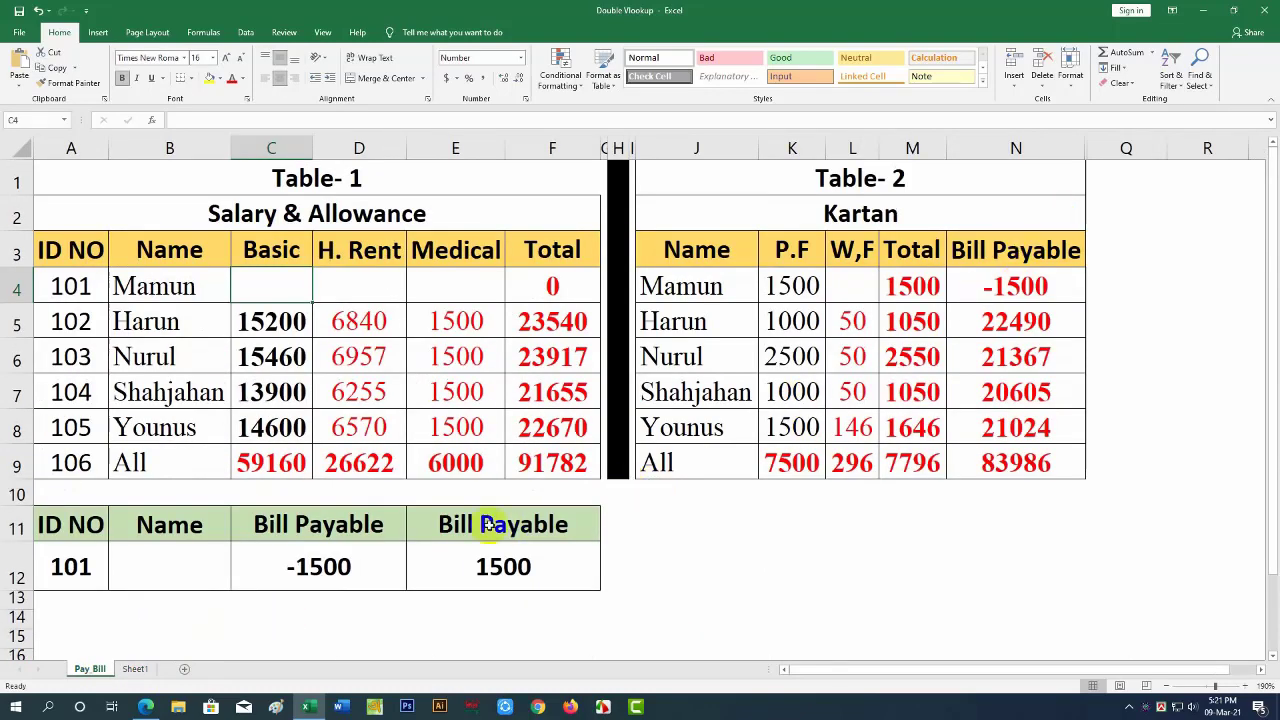
key(ctrl+z)
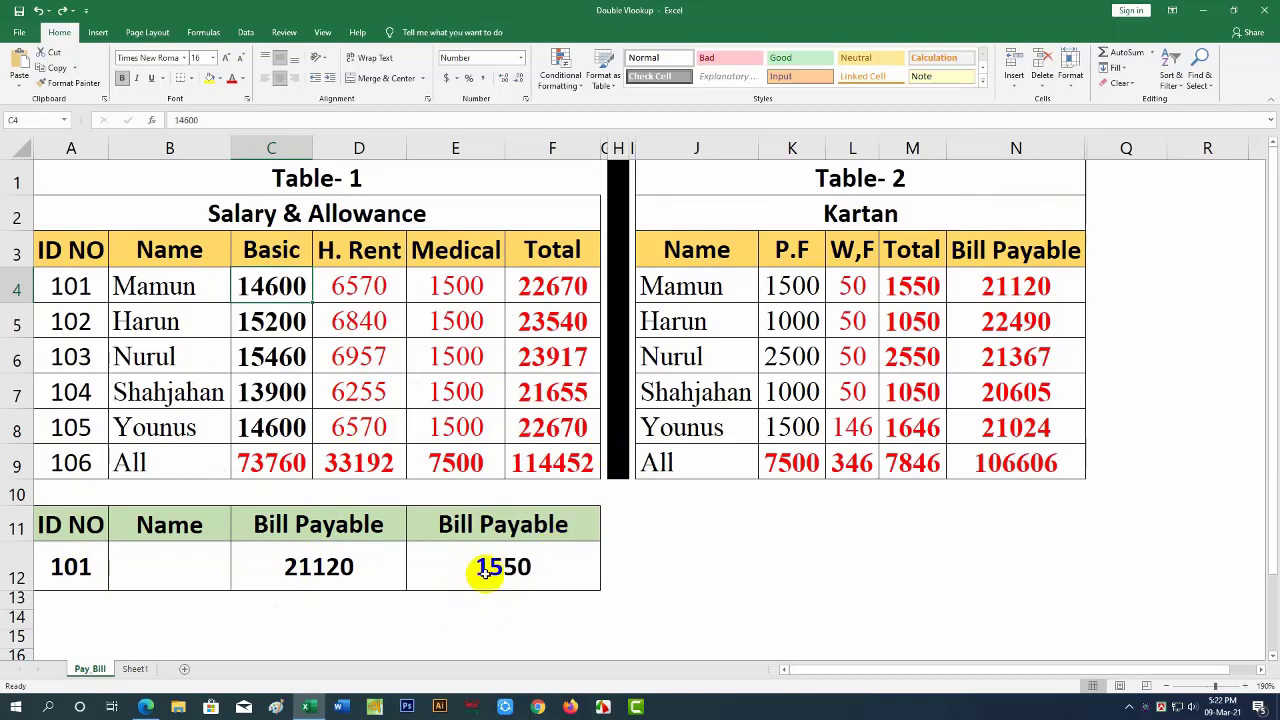
Overwrite the Total in D4 on Sheet1 with 52 and check the cross-sheet lookup in E12 on Pay_Bill.
click(130, 672)
click(390, 312)
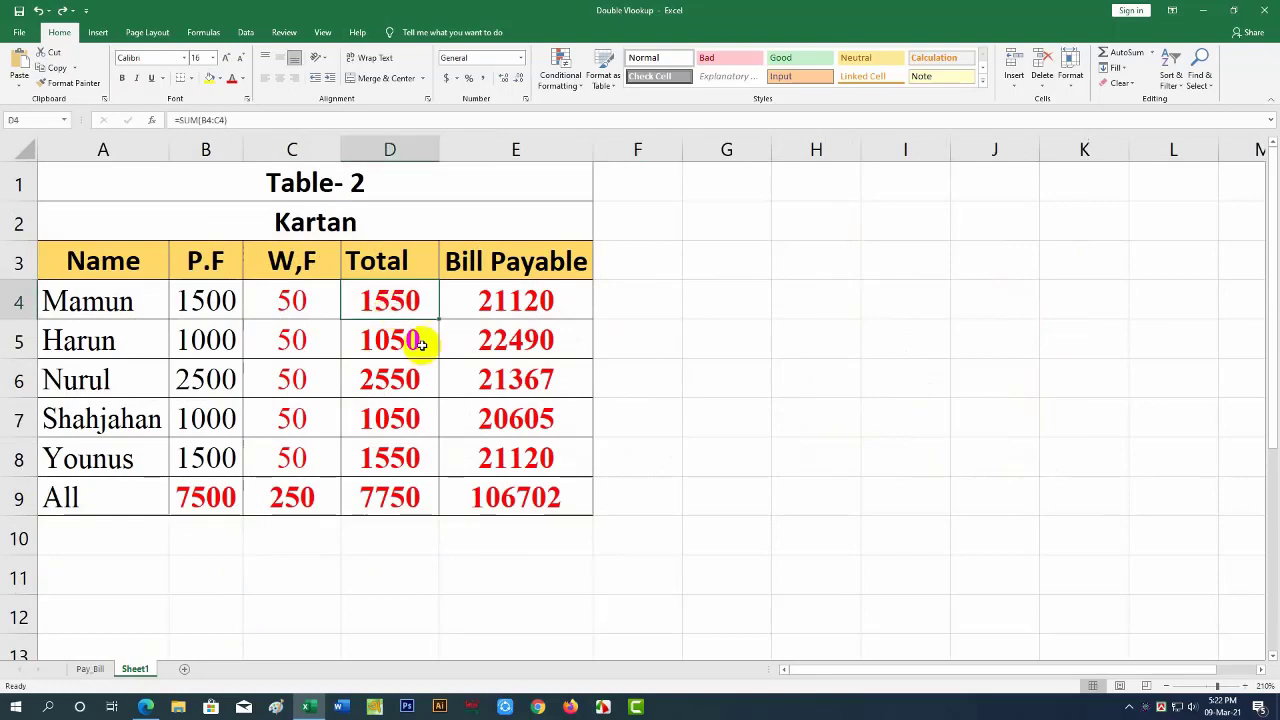
text(52)
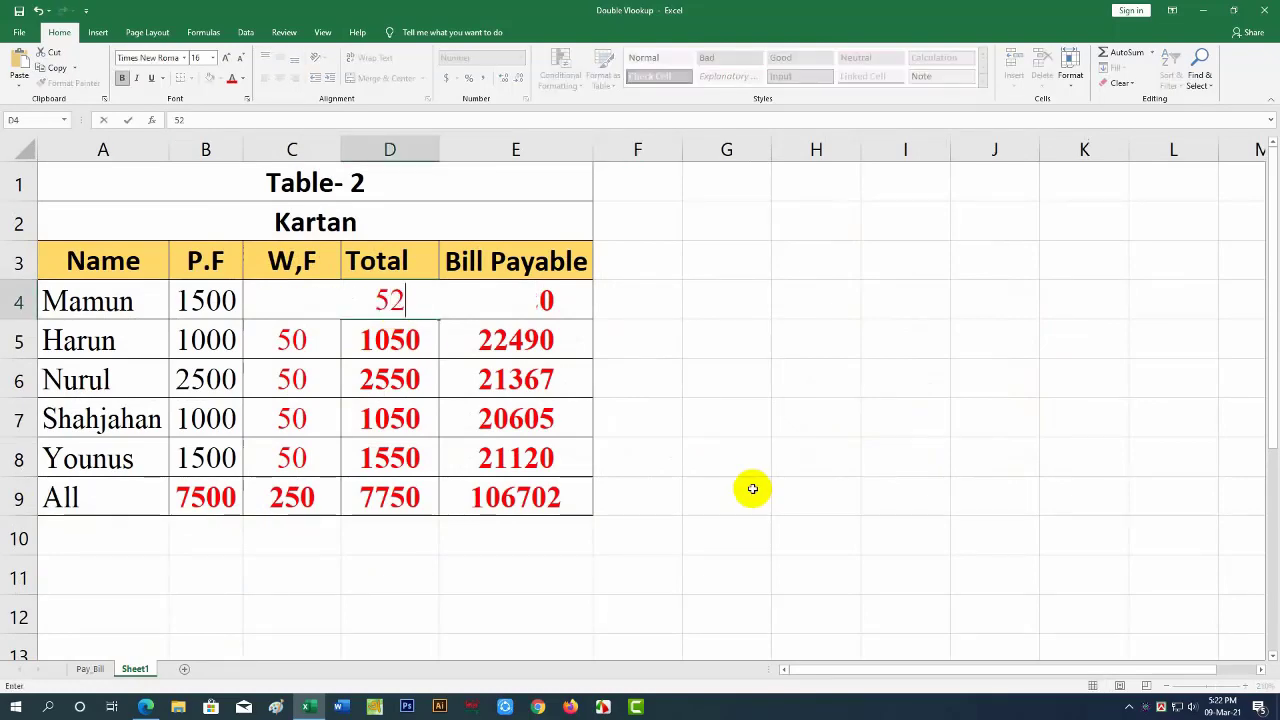
click(752, 489)
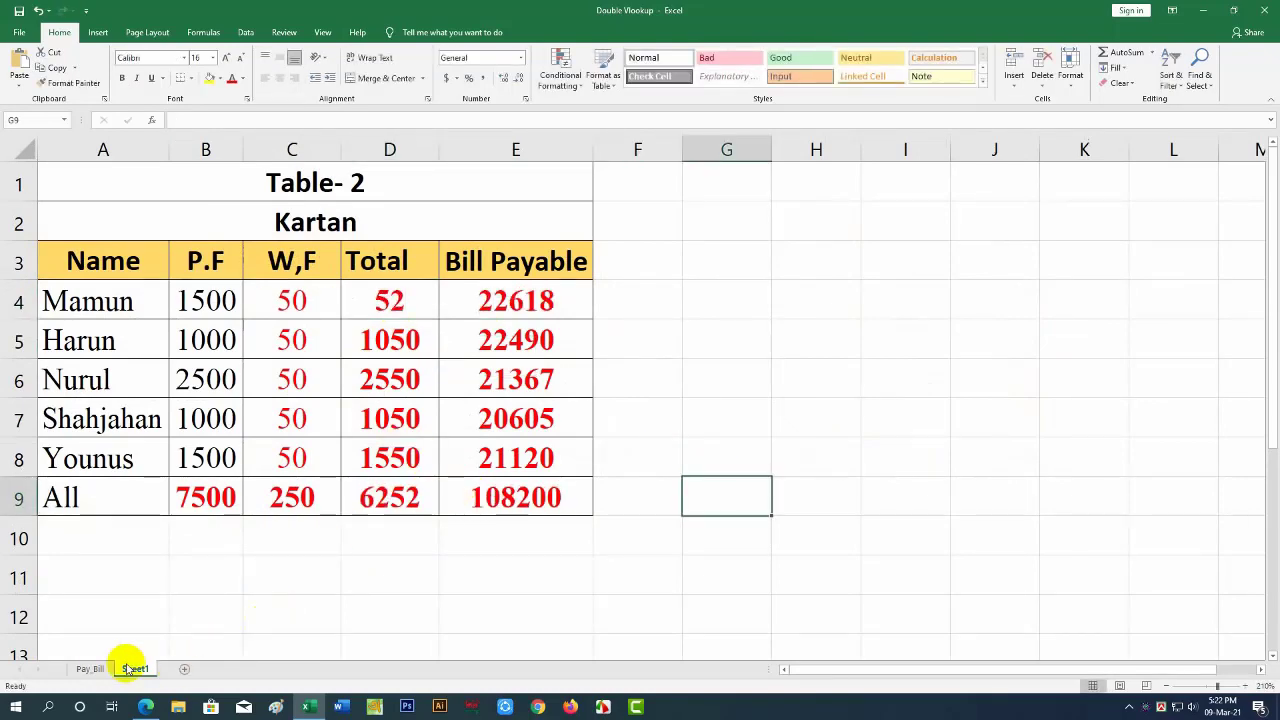
click(92, 669)
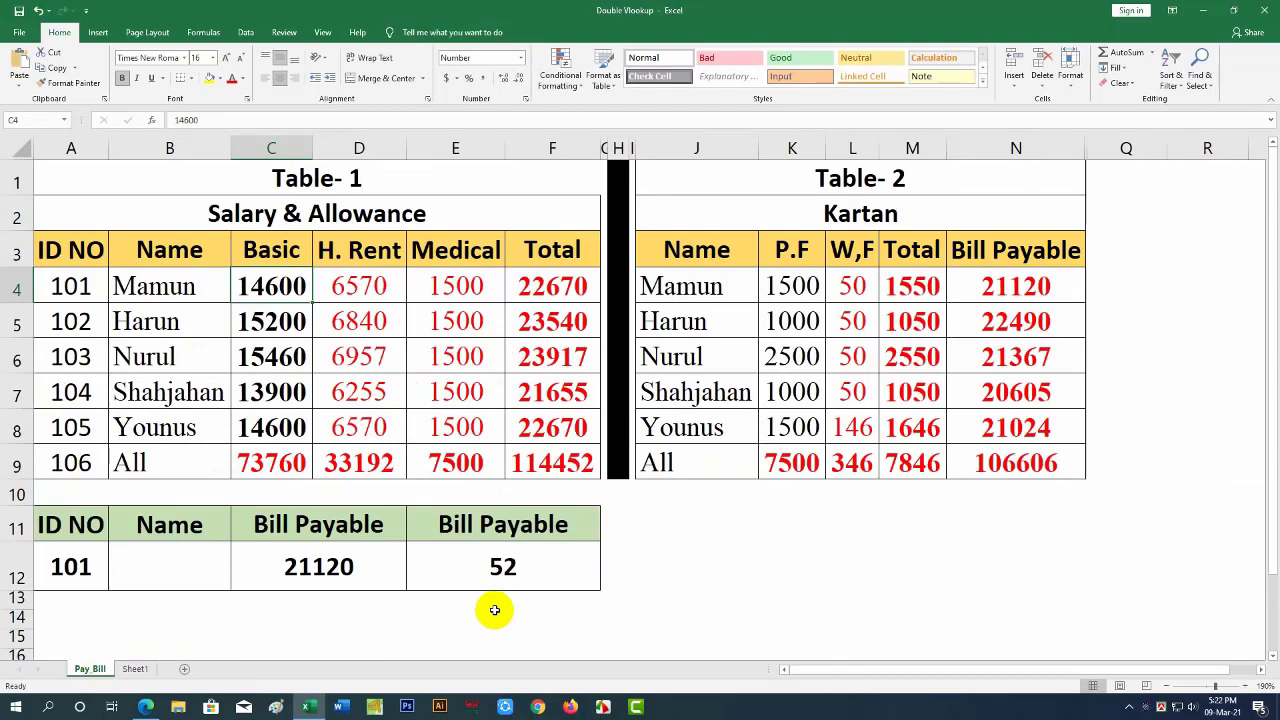